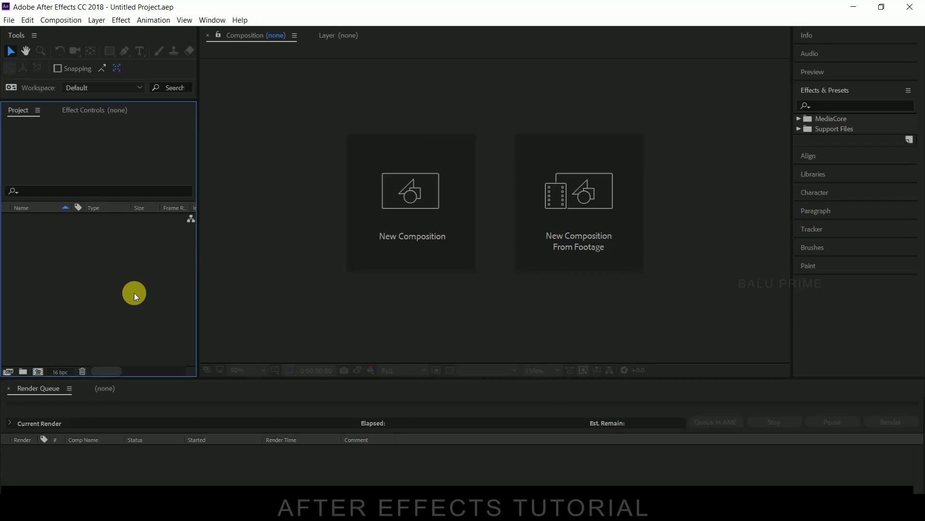
Create Comp 1 from the HDTV 1080 24 preset: 1920×1080, 24 fps, 10 seconds
{"action": "left_click", "coordinate": [58, 18]}
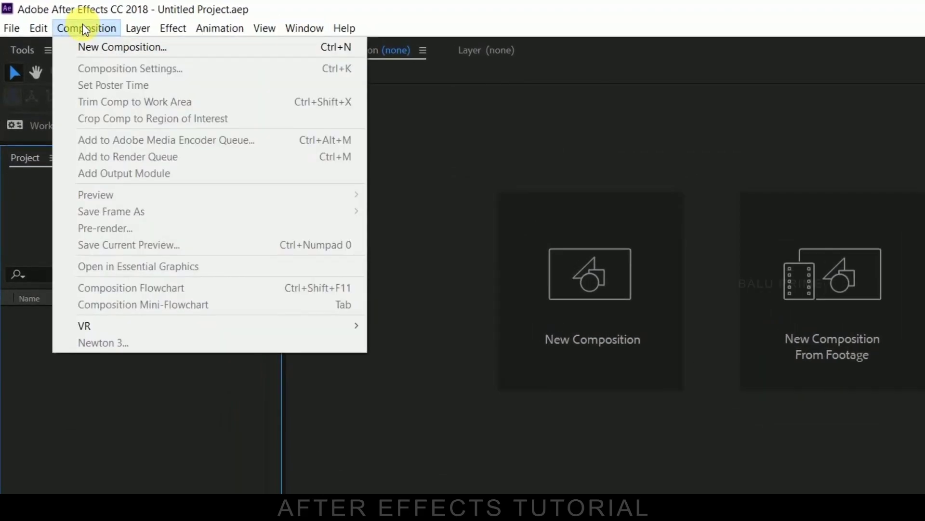
{"action": "left_click", "coordinate": [108, 44]}
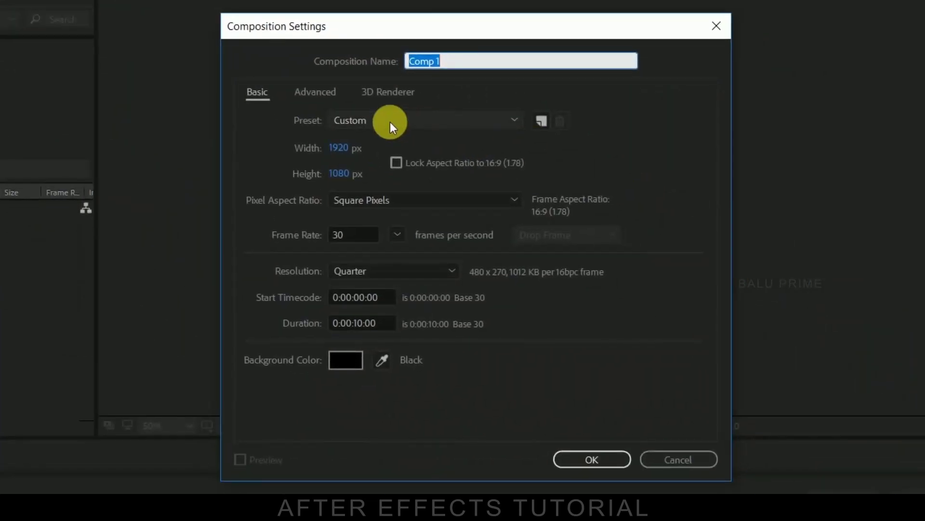
{"action": "left_click", "coordinate": [529, 200]}
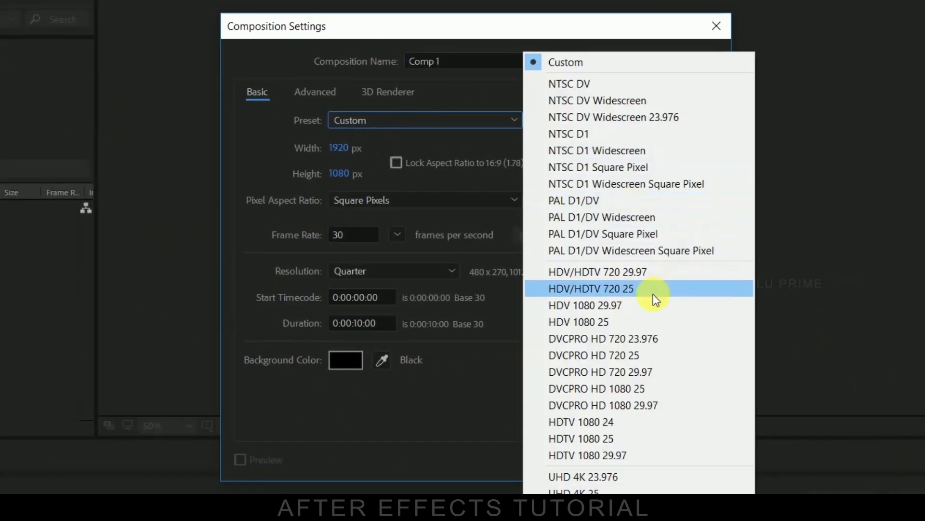
{"action": "left_click", "coordinate": [598, 422]}
{"action": "left_click", "coordinate": [366, 241]}
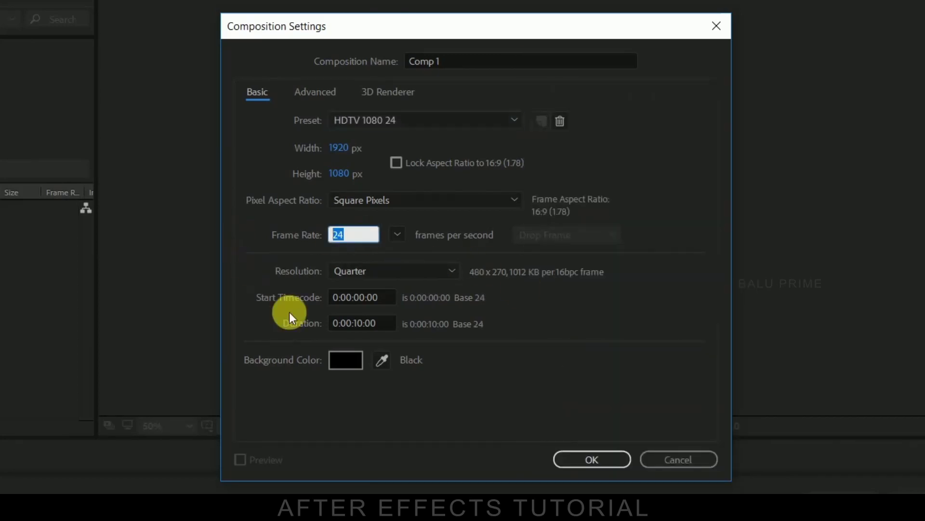
{"action": "left_click", "coordinate": [384, 328]}
{"action": "left_click", "coordinate": [593, 458]}
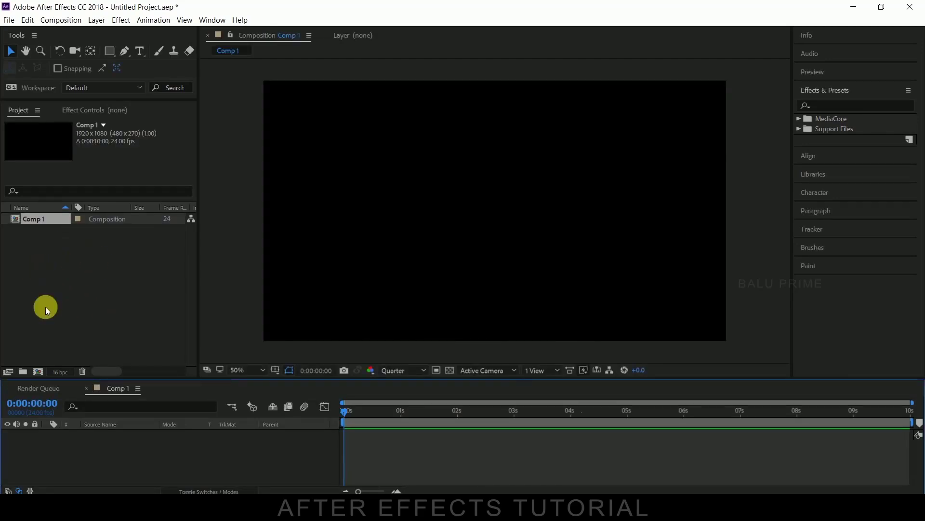
Drag Shelby.obj from the shelby car > AC Cobra folder into the Project panel
{"action": "right_click", "coordinate": [54, 260]}
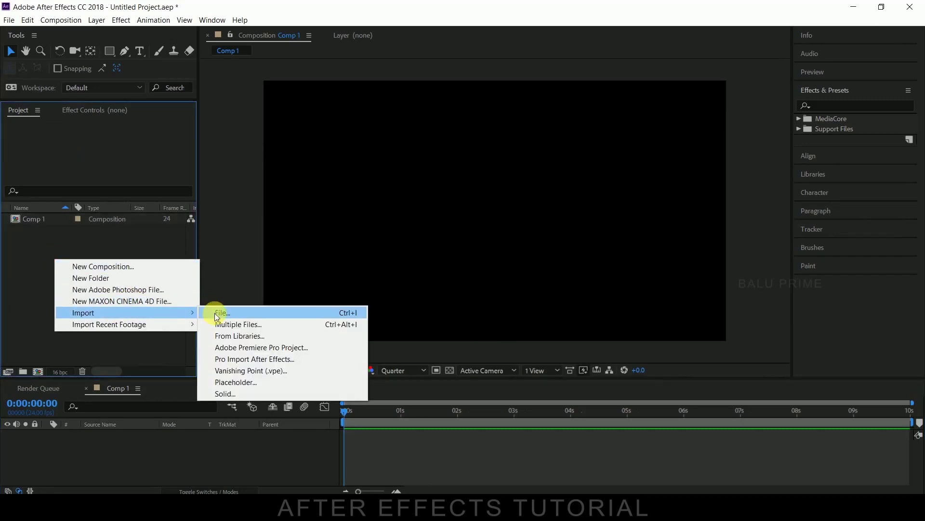
{"action": "left_click", "coordinate": [39, 334]}
{"action": "left_click", "coordinate": [340, 487]}
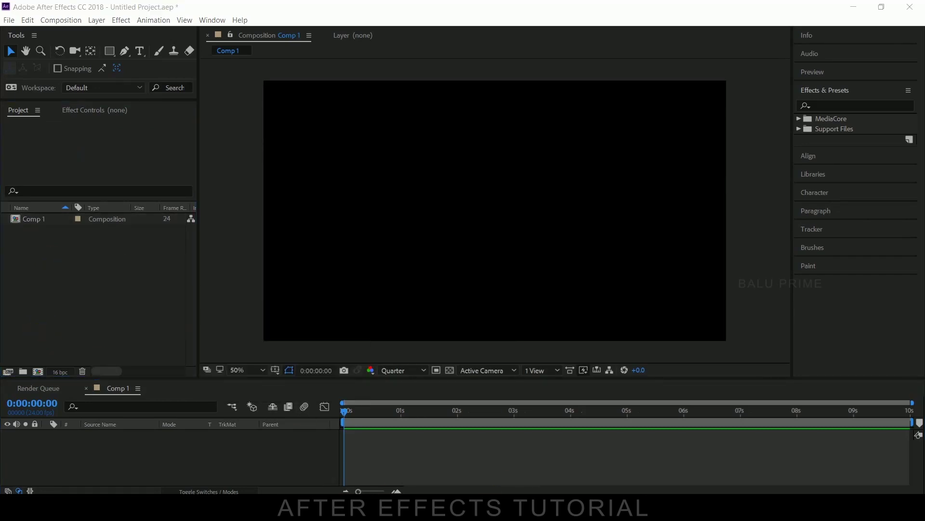
{"action": "double_click", "coordinate": [530, 118]}
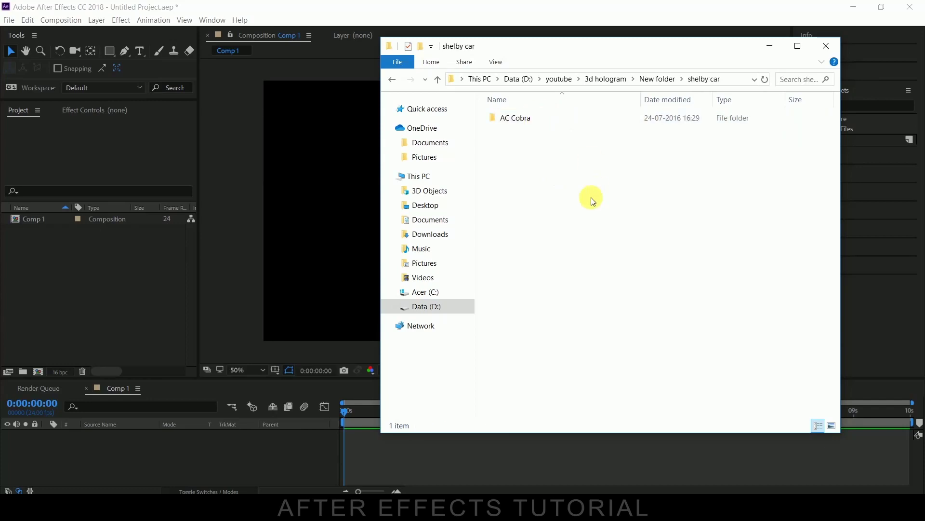
{"action": "left_click", "coordinate": [520, 122]}
{"action": "double_click", "coordinate": [520, 120]}
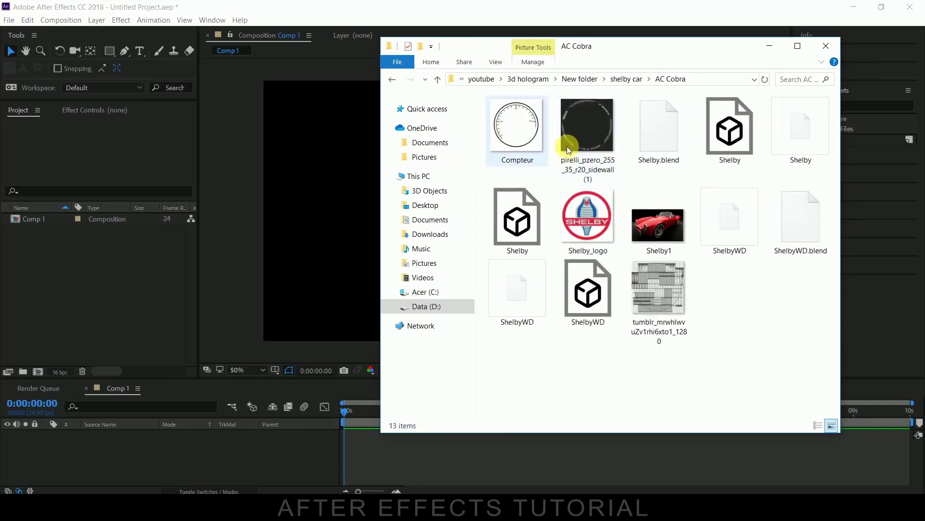
{"action": "left_click", "coordinate": [517, 225]}
{"action": "left_click_drag", "start_coordinate": [517, 222], "coordinate": [233, 192]}
{"action": "left_click_drag", "start_coordinate": [83, 245], "coordinate": [83, 245]}
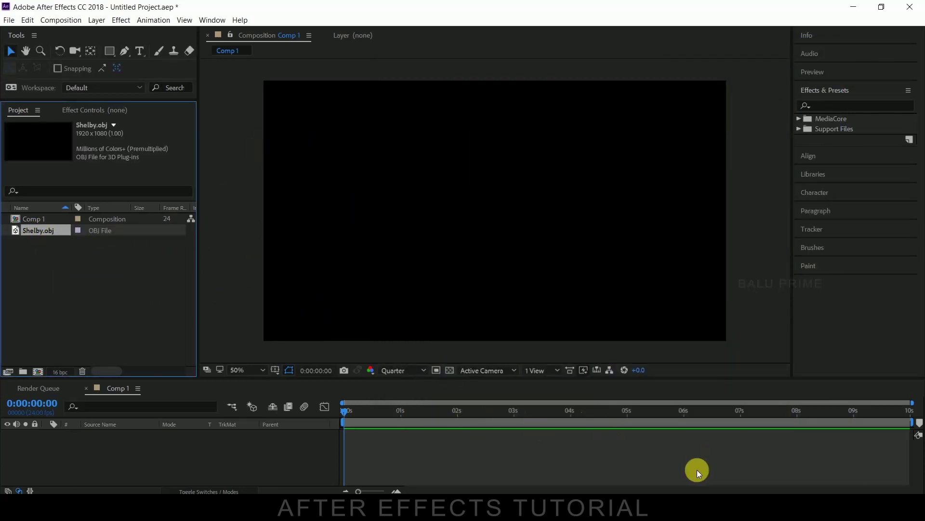
{"action": "left_click", "coordinate": [645, 506]}
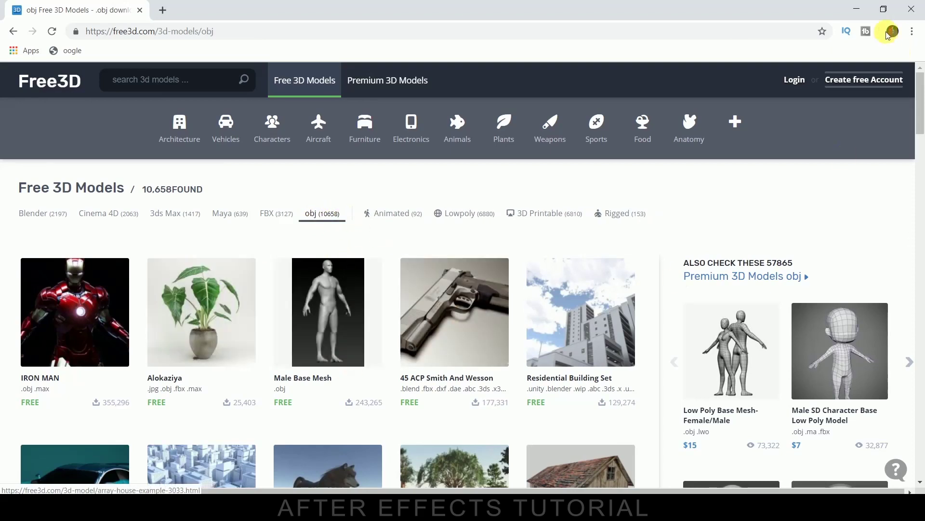
{"action": "left_click", "coordinate": [861, 10]}
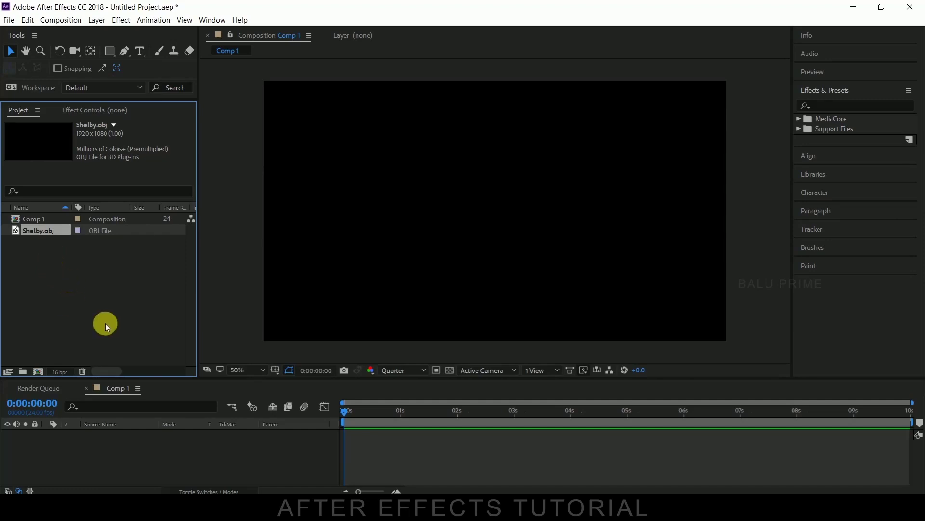
Add a black 1920×1080 solid layer named bg to the Comp 1 timeline
{"action": "left_click", "coordinate": [119, 454]}
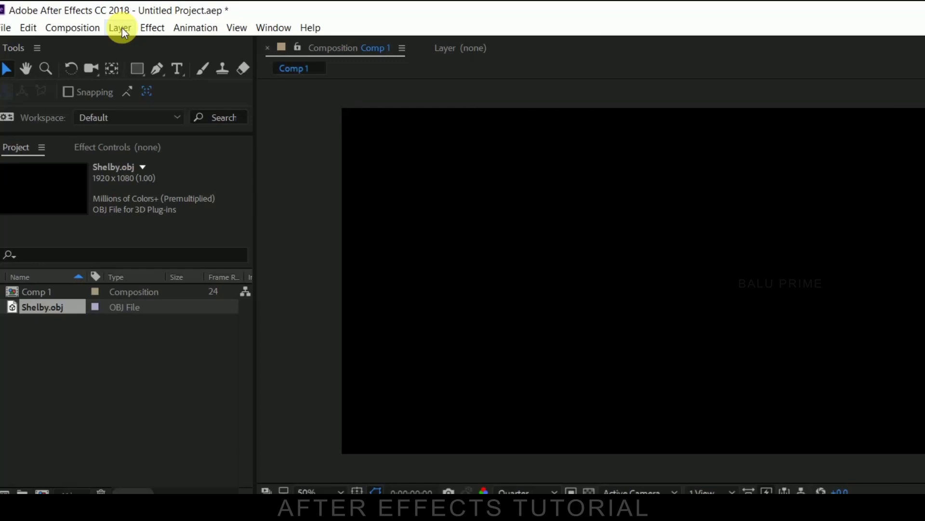
{"action": "left_click", "coordinate": [129, 30]}
{"action": "mouse_move", "coordinate": [140, 47]}
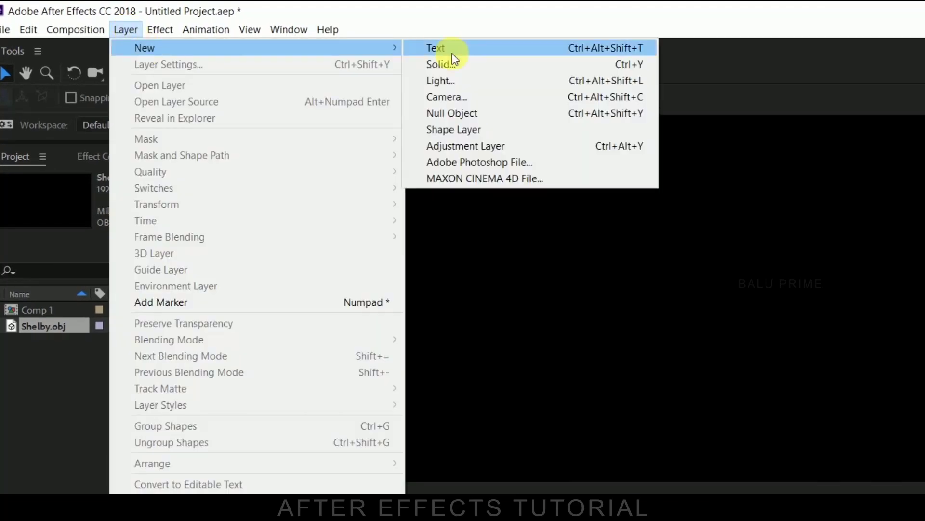
{"action": "left_click", "coordinate": [470, 65]}
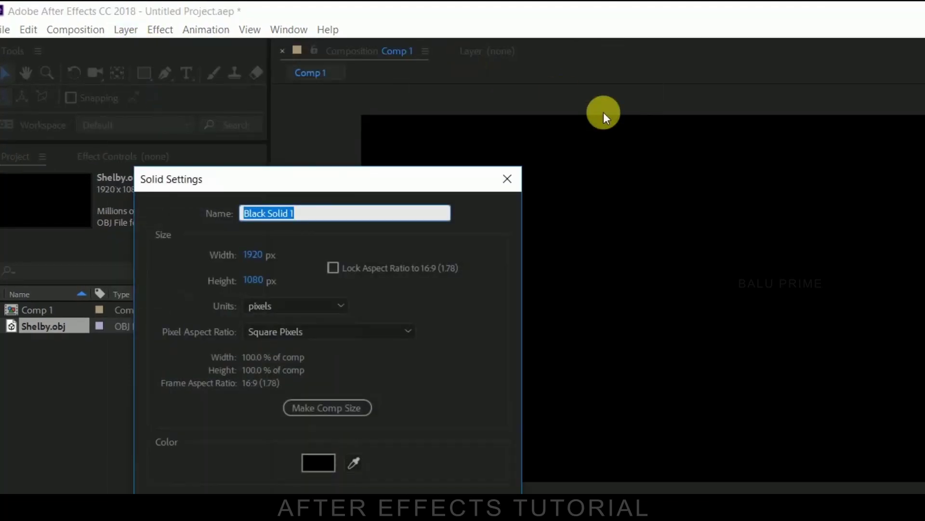
{"action": "type", "text": "bg"}
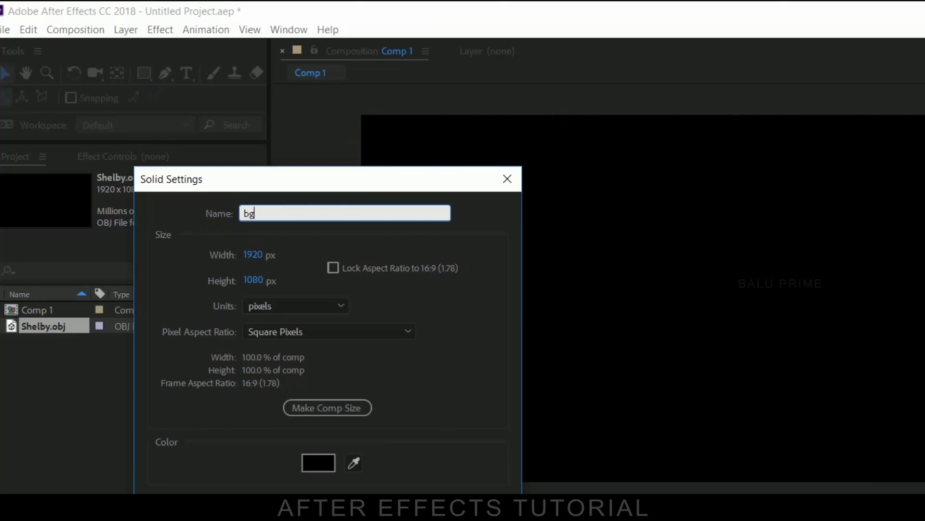
{"action": "key", "text": "Return"}
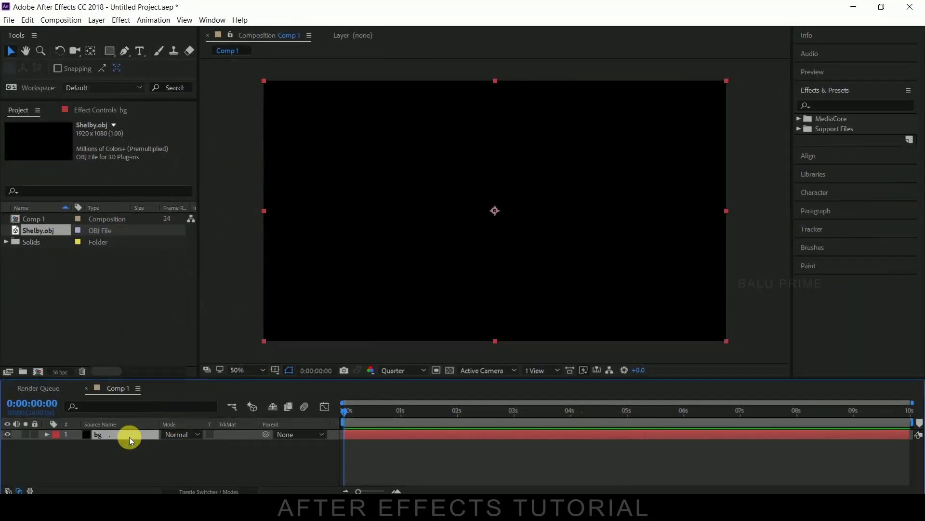
Create another black solid named form, placed above bg
{"action": "left_click", "coordinate": [100, 21]}
{"action": "mouse_move", "coordinate": [109, 33]}
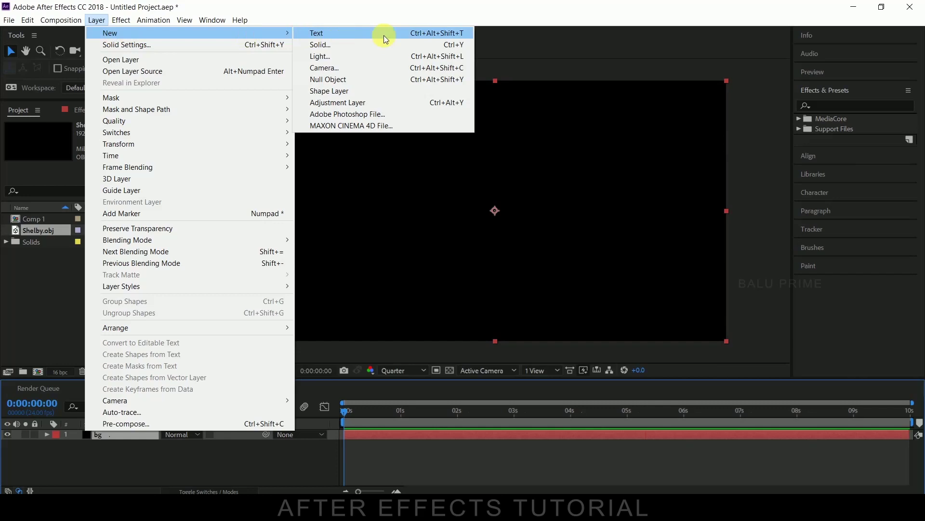
{"action": "left_click", "coordinate": [366, 44]}
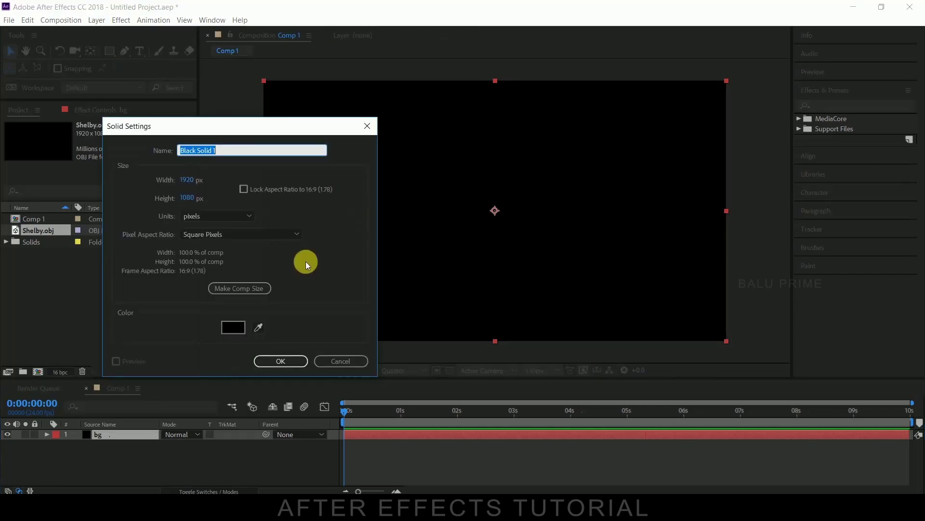
{"action": "type", "text": "form"}
{"action": "left_click", "coordinate": [267, 365]}
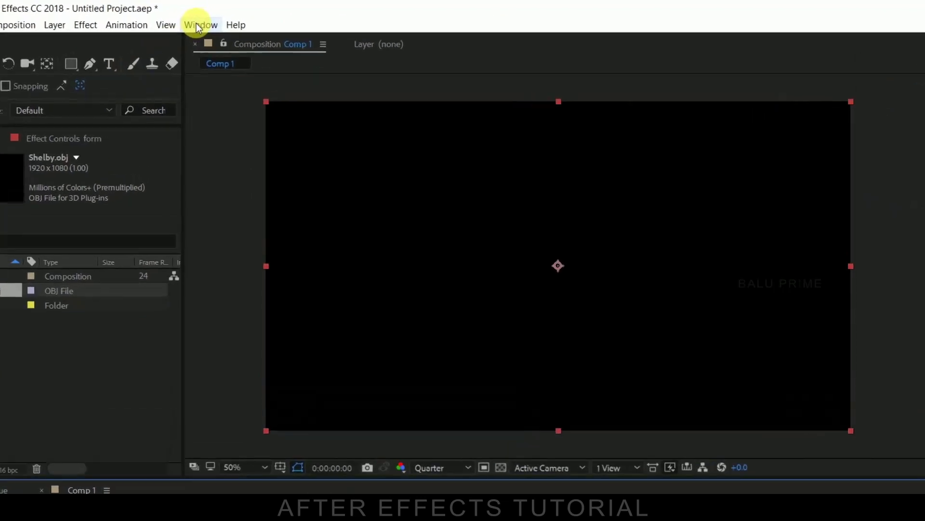
Search Effects & Presets for 'form' and drop Trapcode Form onto the form layer
{"action": "left_click", "coordinate": [212, 20]}
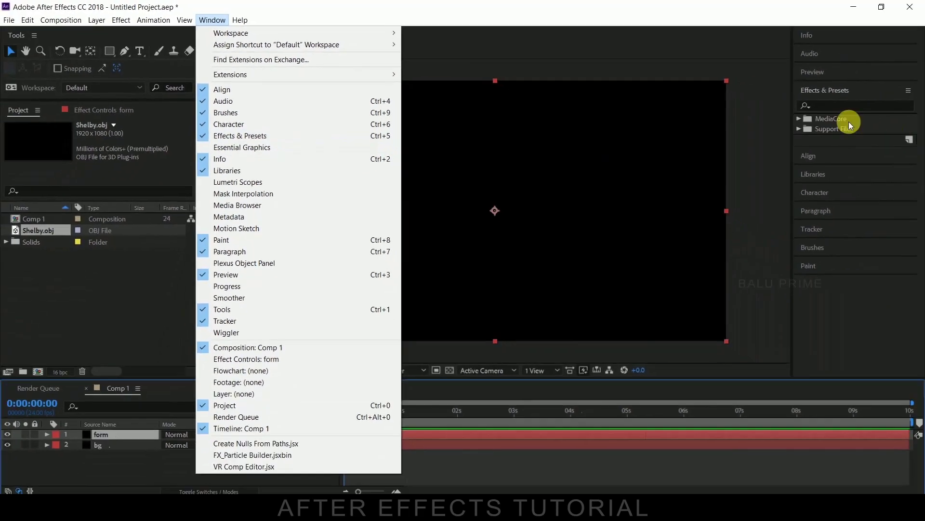
{"action": "left_click", "coordinate": [833, 106]}
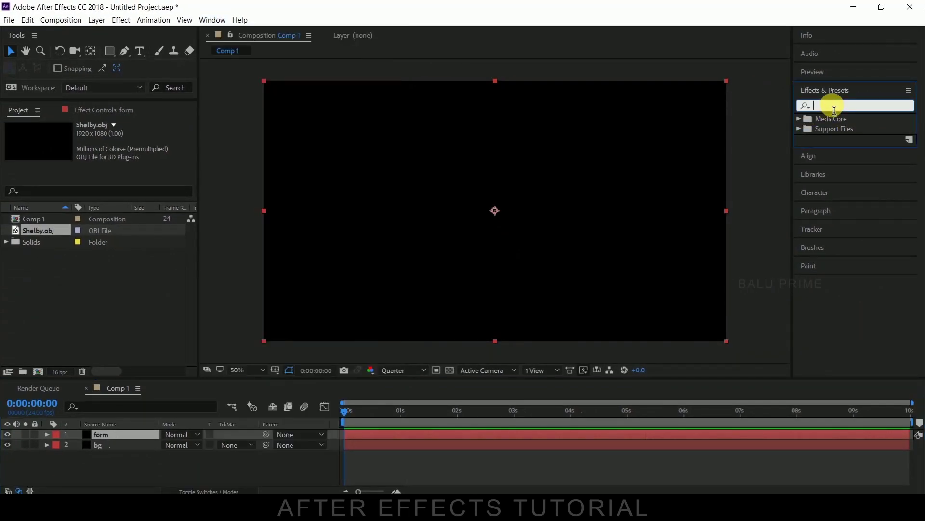
{"action": "type", "text": "form"}
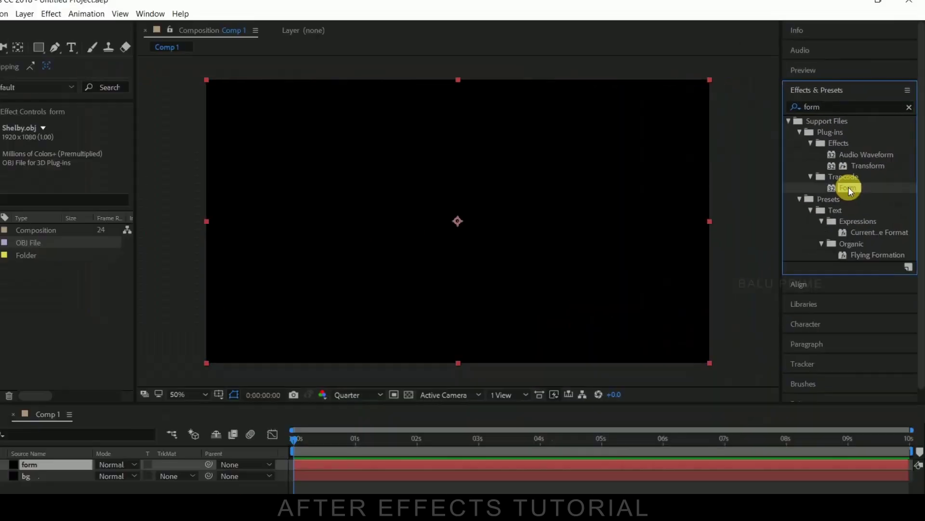
{"action": "left_click", "coordinate": [790, 267]}
{"action": "left_click_drag", "start_coordinate": [855, 182], "coordinate": [111, 434]}
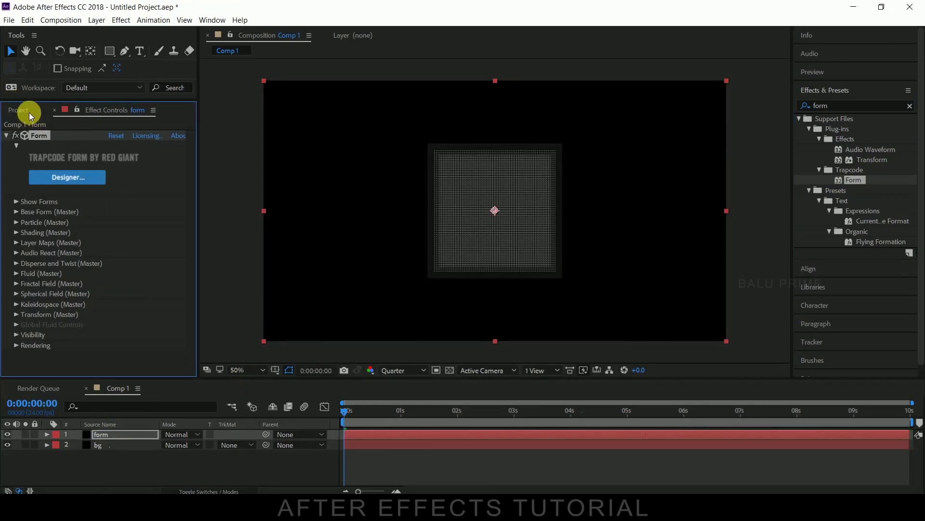
{"action": "left_click", "coordinate": [29, 112]}
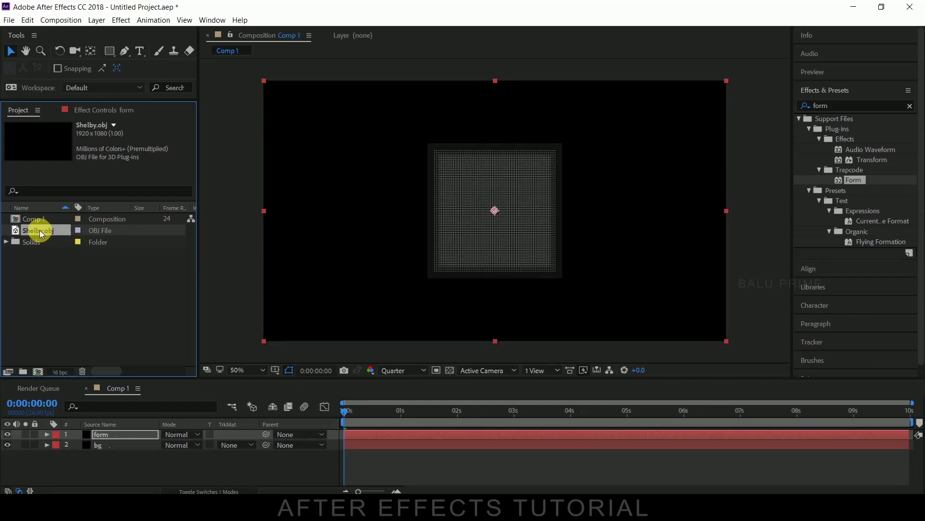
Add Shelby.obj as a hidden layer and open the form layer's Form effect controls
{"action": "left_click_drag", "start_coordinate": [39, 230], "coordinate": [111, 432]}
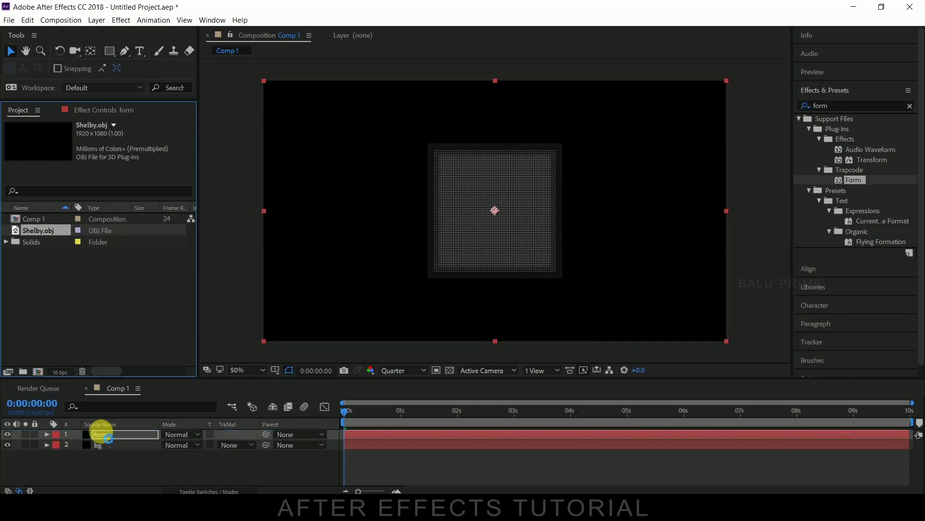
{"action": "left_click", "coordinate": [7, 433]}
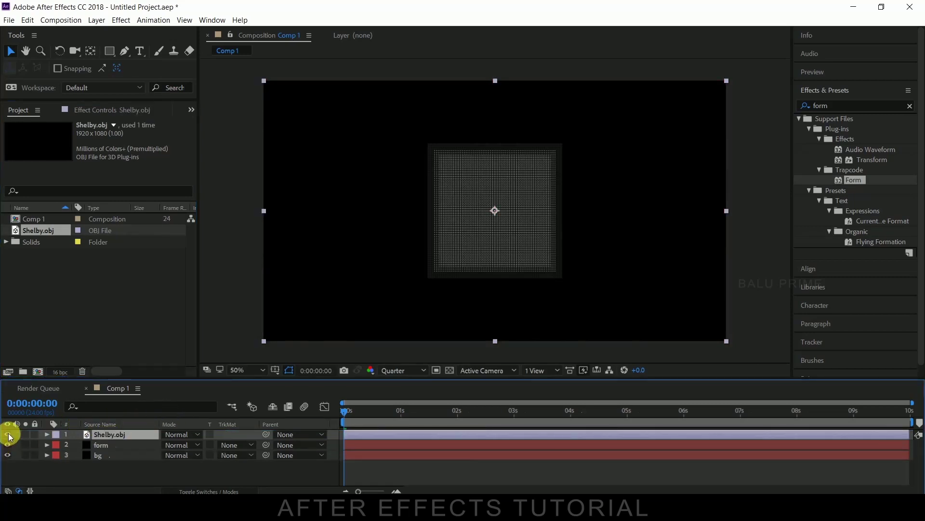
{"action": "left_click", "coordinate": [65, 445]}
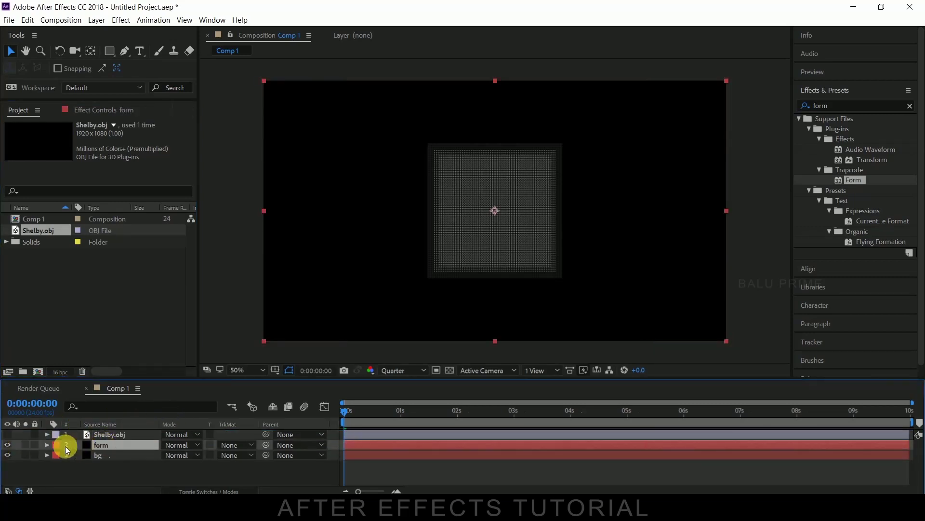
{"action": "left_click", "coordinate": [47, 445]}
{"action": "left_click", "coordinate": [57, 455]}
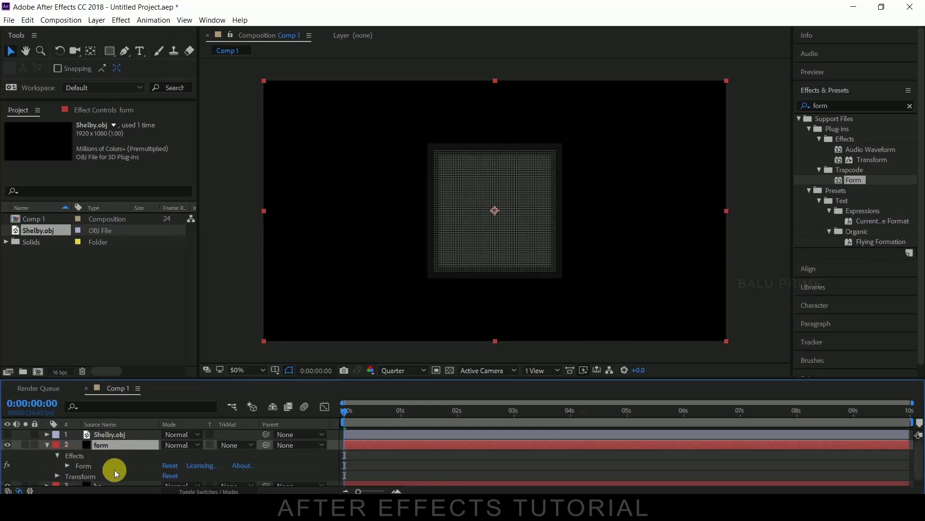
{"action": "double_click", "coordinate": [90, 463]}
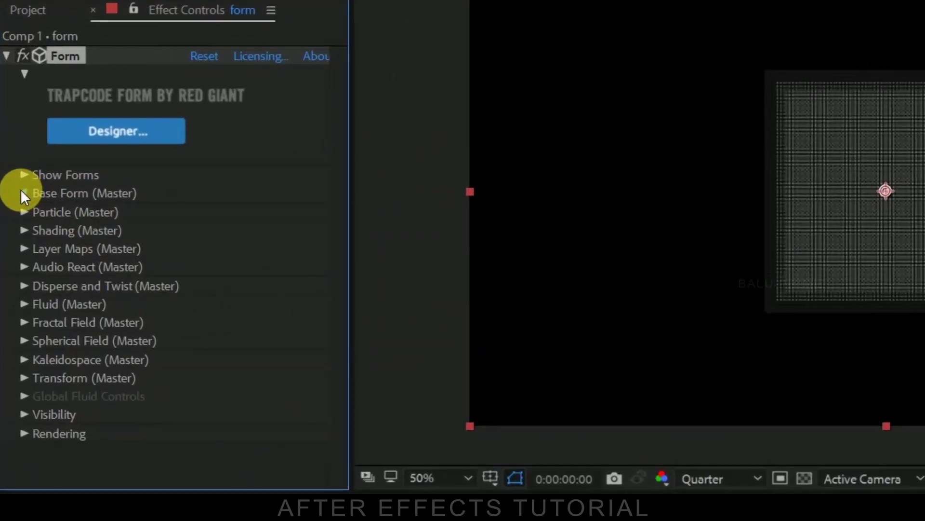
Switch Form's Base Form (Master) from Box - Grid to OBJ Model
{"action": "left_click", "coordinate": [16, 210]}
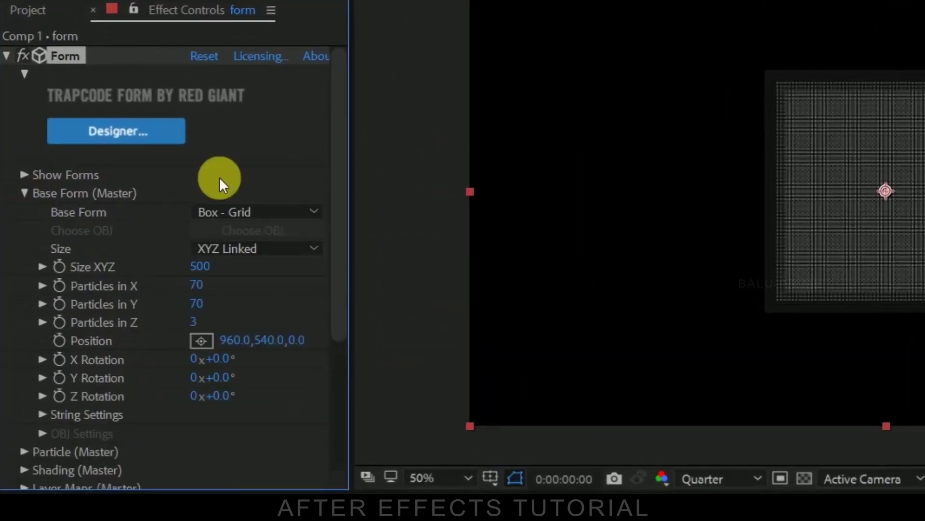
{"action": "left_click", "coordinate": [267, 212]}
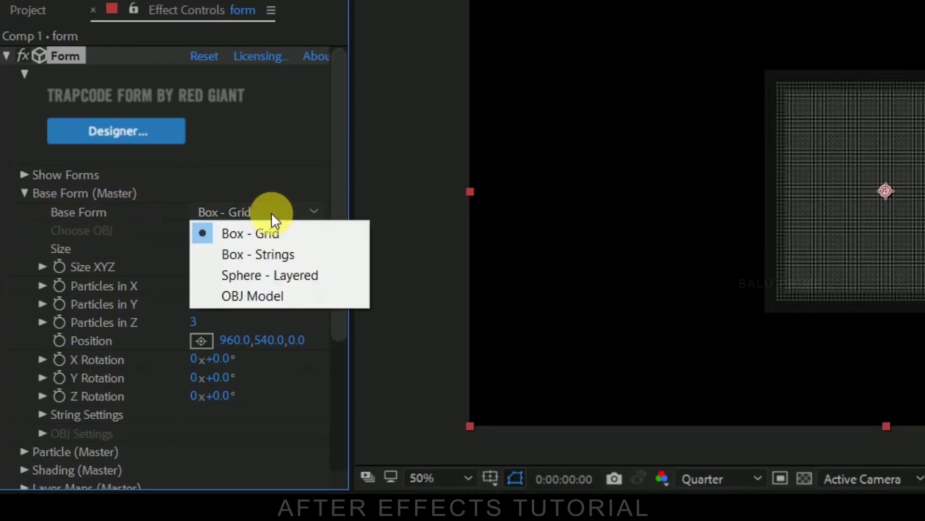
{"action": "left_click", "coordinate": [253, 296]}
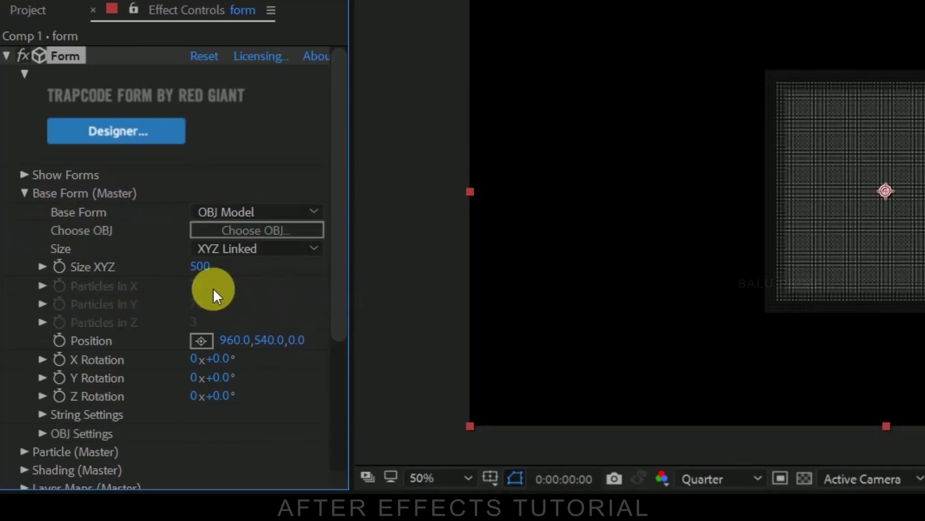
{"action": "scroll", "coordinate": [149, 292], "scroll_direction": "down", "scroll_amount": 2}
{"action": "scroll", "coordinate": [150, 292], "scroll_direction": "down", "scroll_amount": 2}
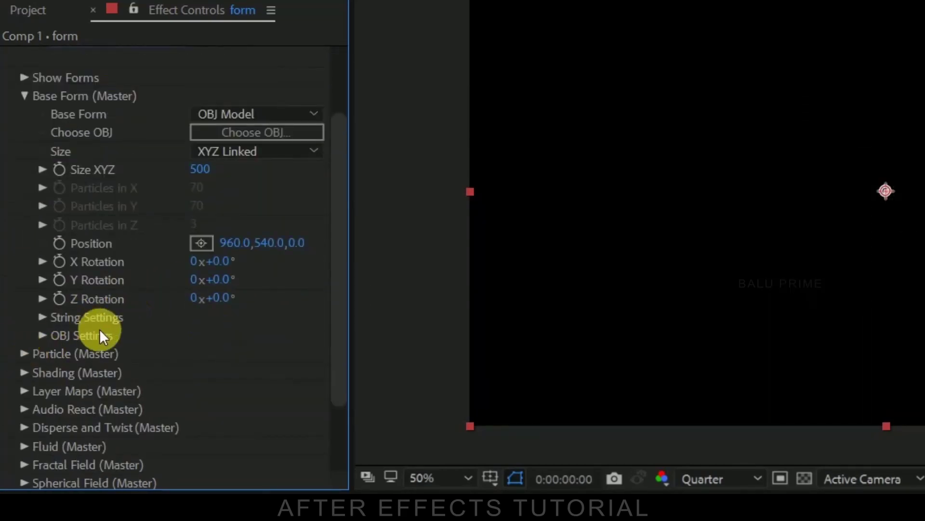
Set the OBJ Settings 3D Model to 1. Shelby.obj and move the playhead to frame 4
{"action": "left_click", "coordinate": [40, 335]}
{"action": "scroll", "coordinate": [40, 335], "scroll_direction": "down", "scroll_amount": 2}
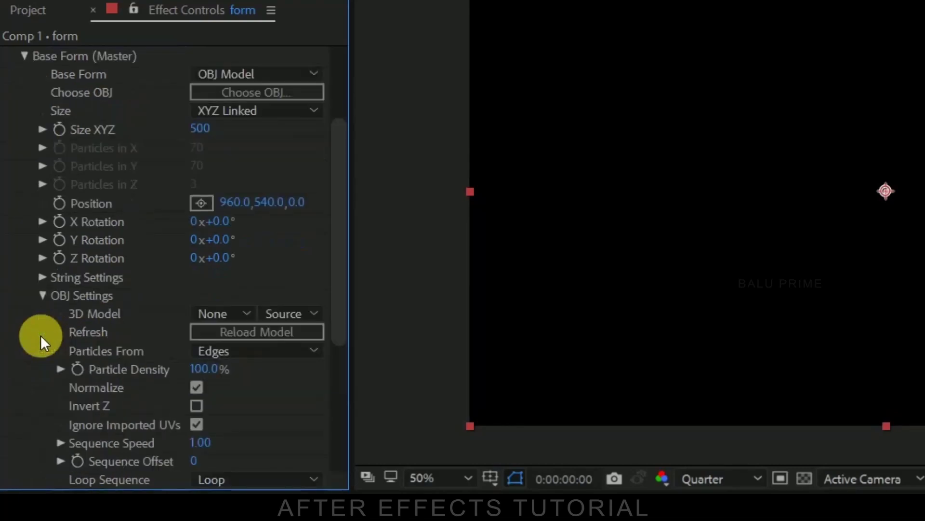
{"action": "left_click", "coordinate": [206, 311]}
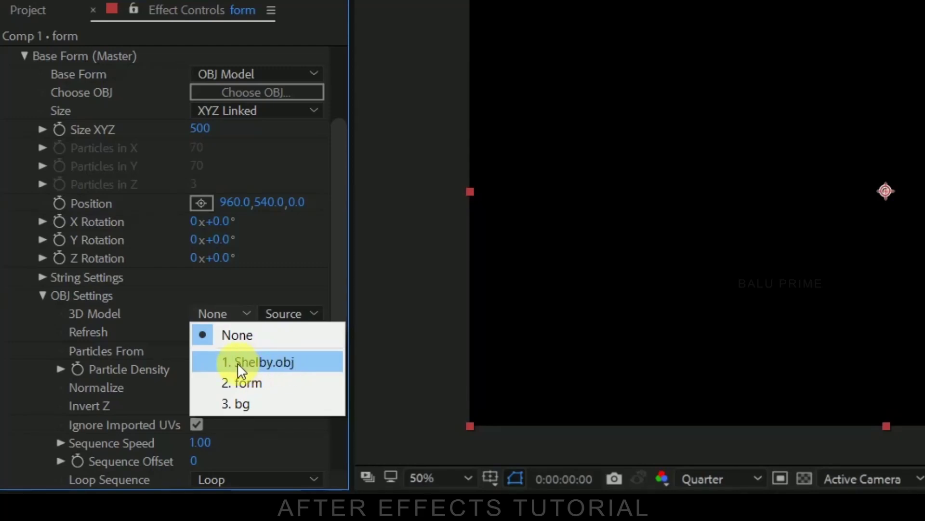
{"action": "left_click", "coordinate": [277, 361]}
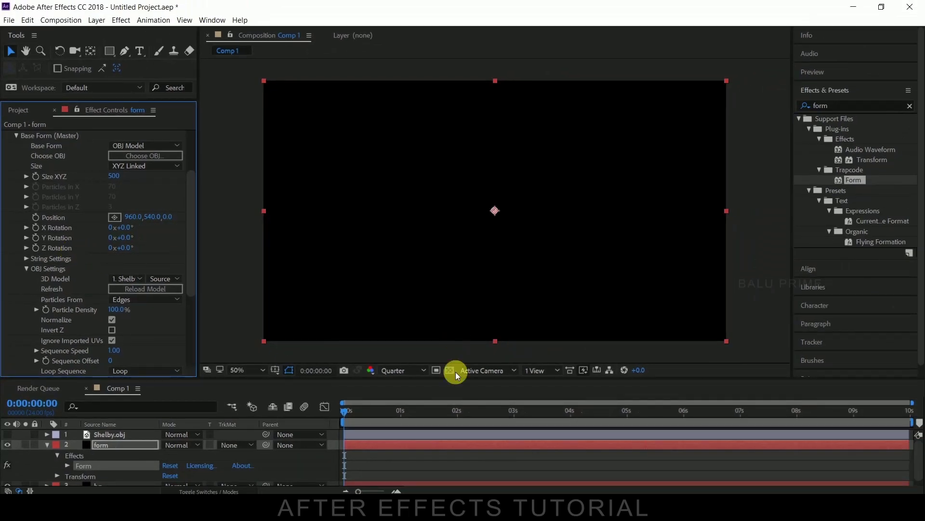
{"action": "left_click", "coordinate": [353, 418]}
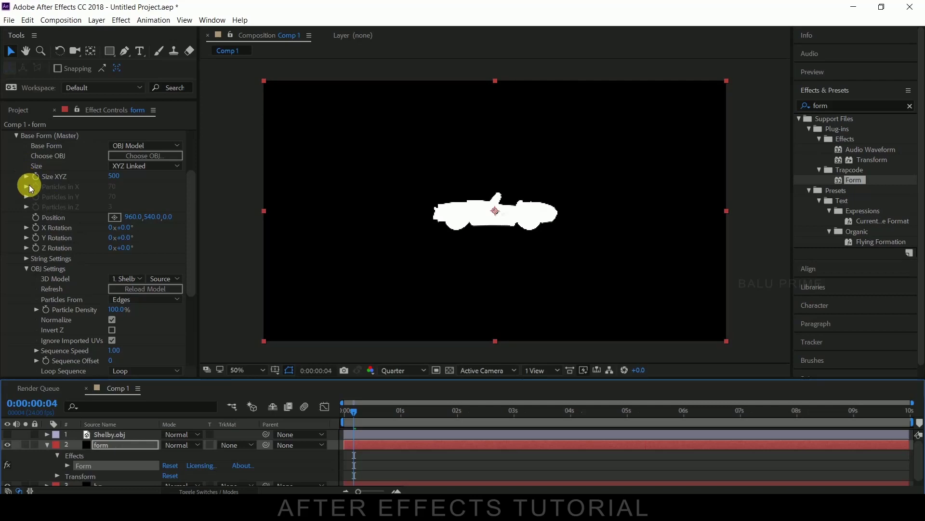
Set Form's Size XYZ to 1200 to enlarge the car silhouette
{"action": "scroll", "coordinate": [141, 222], "scroll_direction": "up", "scroll_amount": 1}
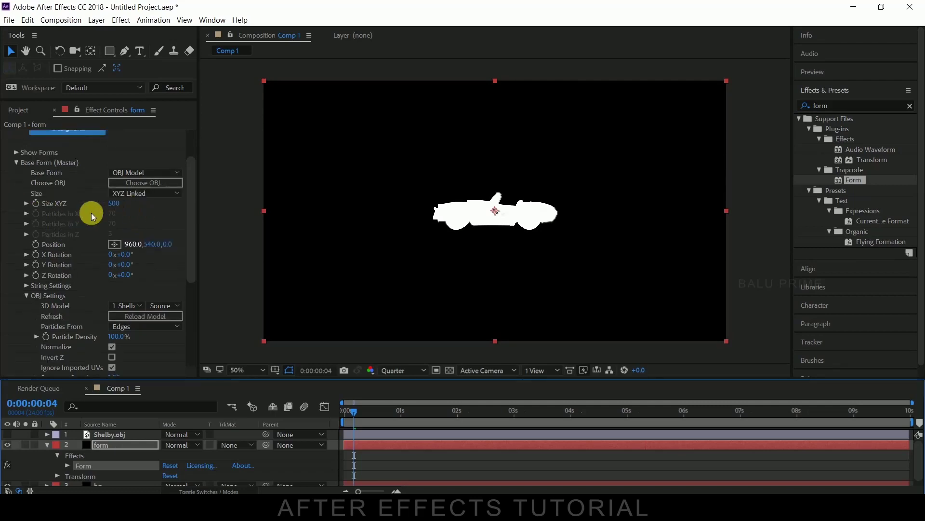
{"action": "left_click", "coordinate": [25, 203]}
{"action": "left_click_drag", "start_coordinate": [82, 222], "coordinate": [120, 220]}
{"action": "left_click", "coordinate": [121, 208]}
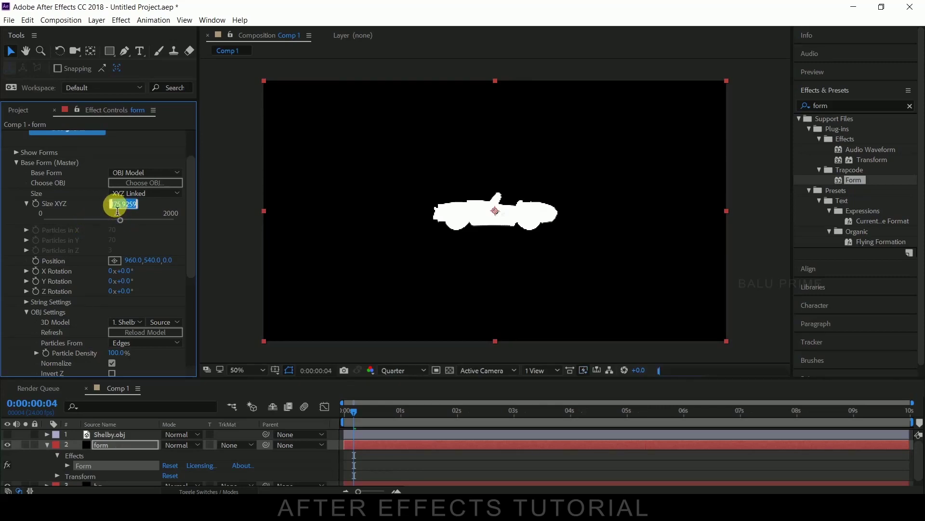
{"action": "type", "text": "1200"}
{"action": "key", "text": "Return"}
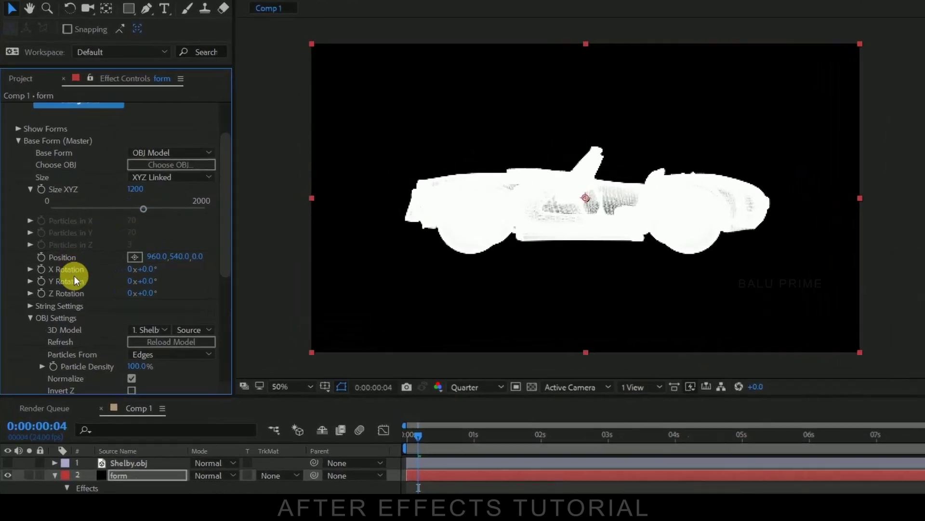
{"action": "scroll", "coordinate": [63, 276], "scroll_direction": "down", "scroll_amount": 3}
Shrink the Particle (Master) Size to about 0.2 so the car shows as a fine wireframe
{"action": "scroll", "coordinate": [91, 274], "scroll_direction": "down", "scroll_amount": 5}
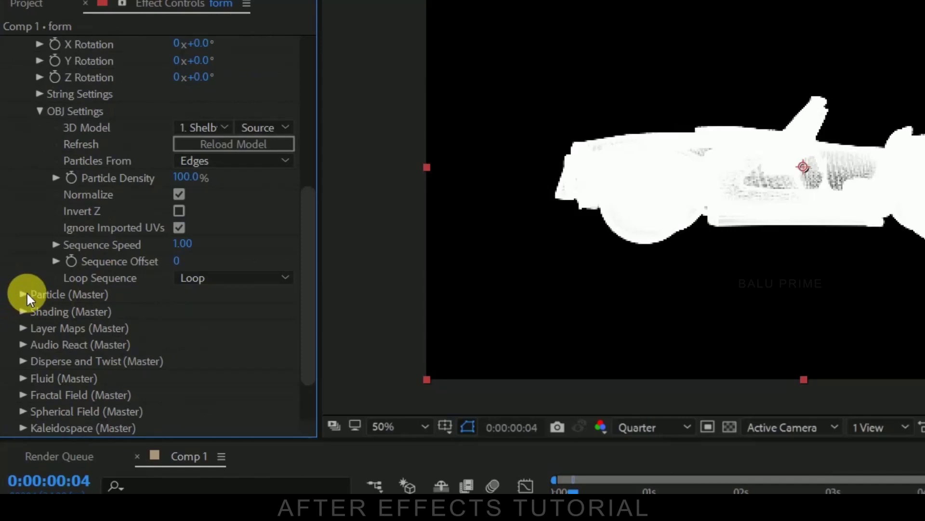
{"action": "left_click", "coordinate": [23, 294]}
{"action": "scroll", "coordinate": [27, 291], "scroll_direction": "down", "scroll_amount": 5}
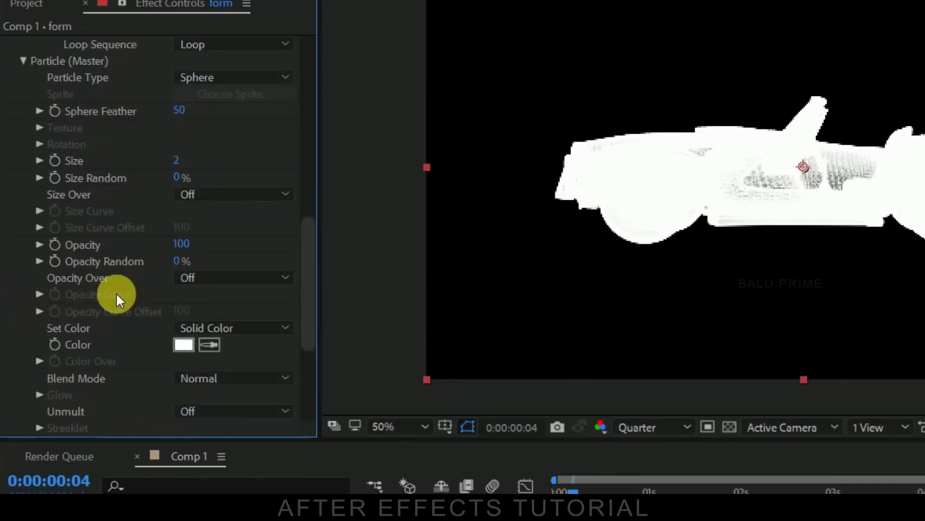
{"action": "left_click", "coordinate": [185, 162]}
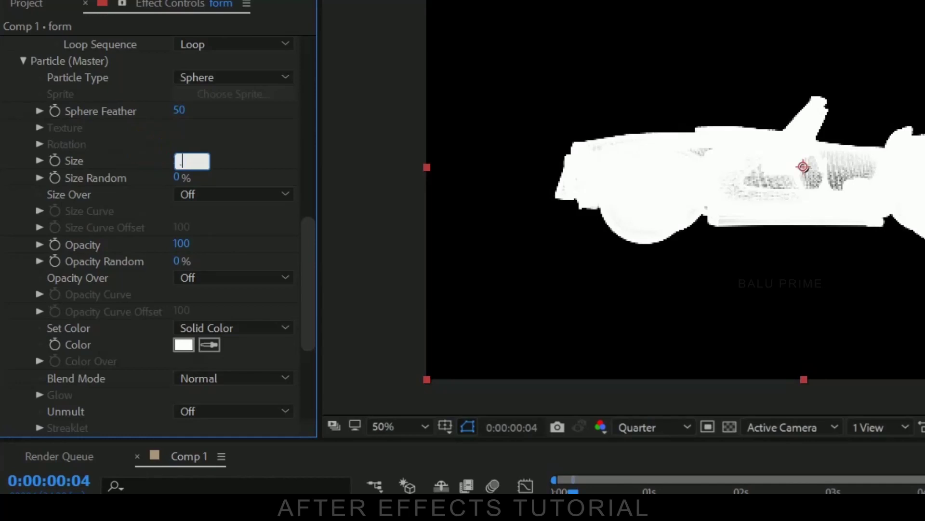
{"action": "type", "text": "2"}
{"action": "key", "text": "Return"}
{"action": "left_click", "coordinate": [74, 142]}
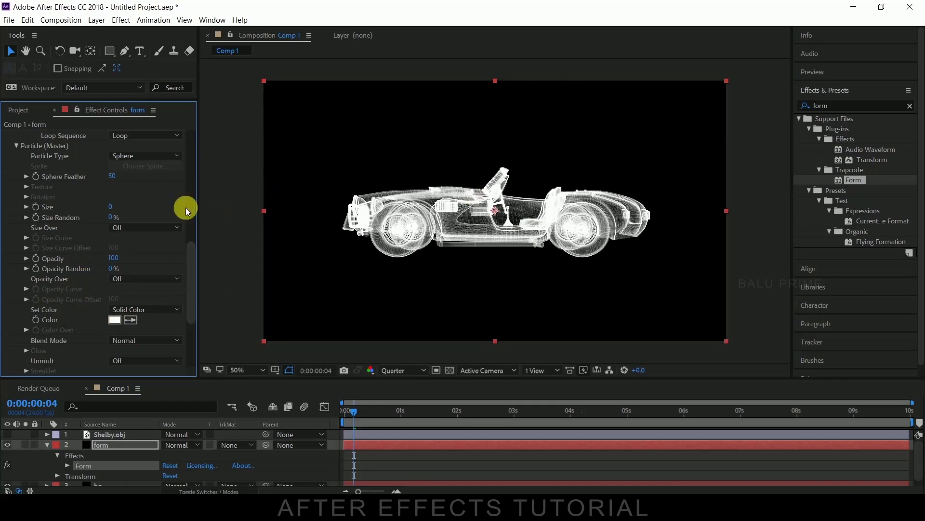
Change Form's particle Color from white to fully saturated bright blue 0091FF
{"action": "scroll", "coordinate": [91, 276], "scroll_direction": "down", "scroll_amount": 1}
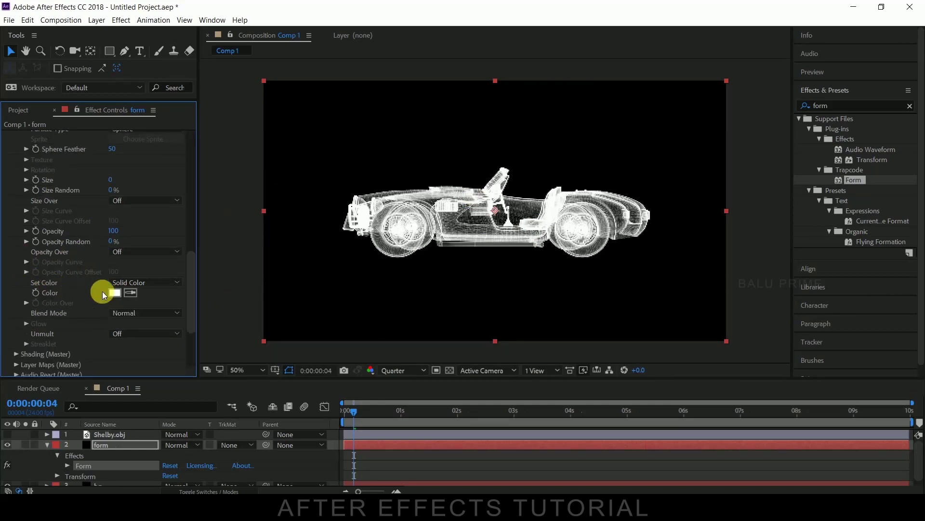
{"action": "left_click", "coordinate": [116, 293]}
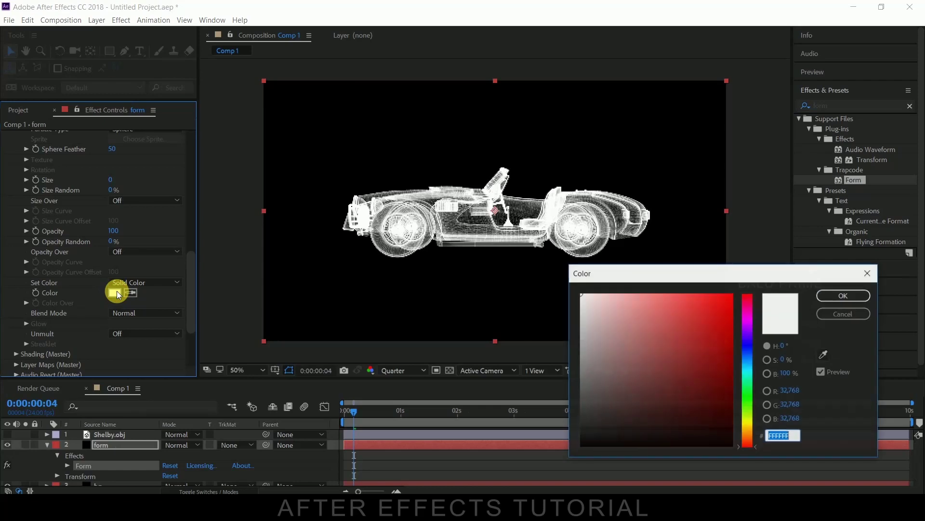
{"action": "left_click", "coordinate": [747, 360]}
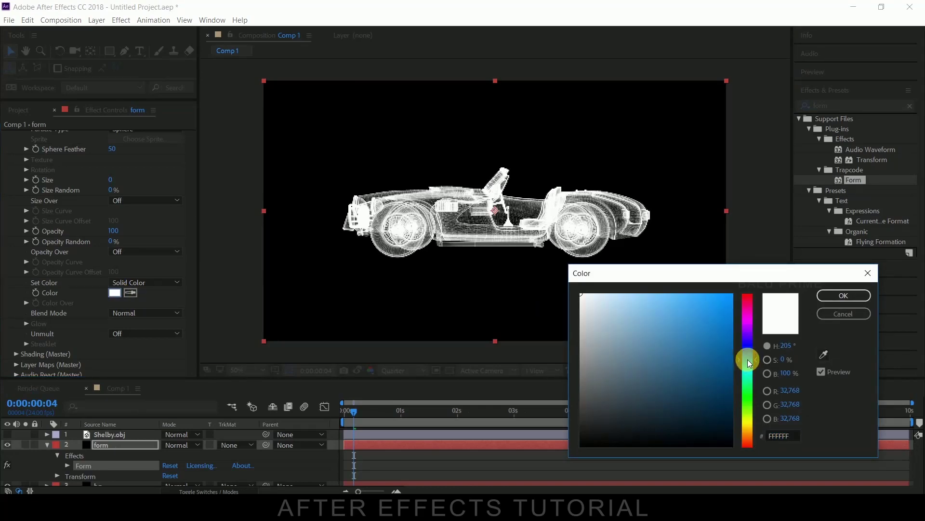
{"action": "left_click_drag", "start_coordinate": [714, 340], "coordinate": [812, 206]}
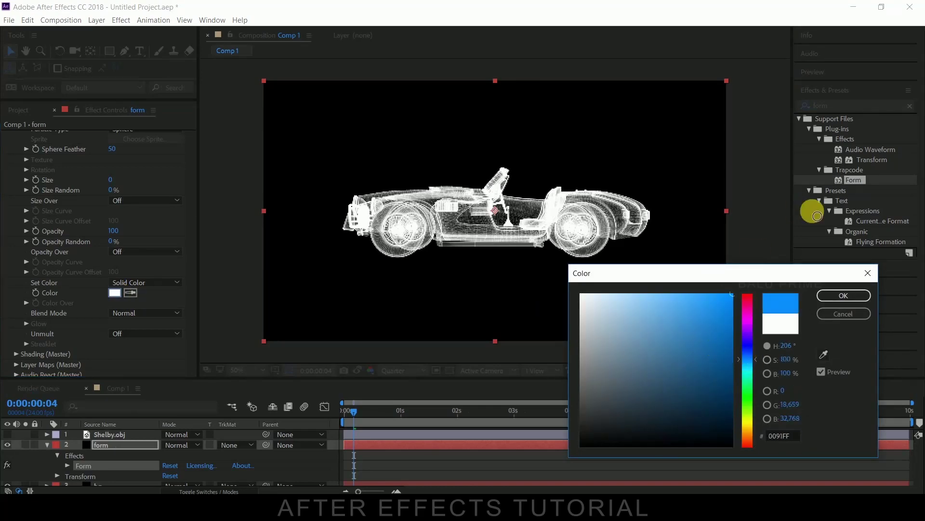
{"action": "left_click", "coordinate": [840, 292]}
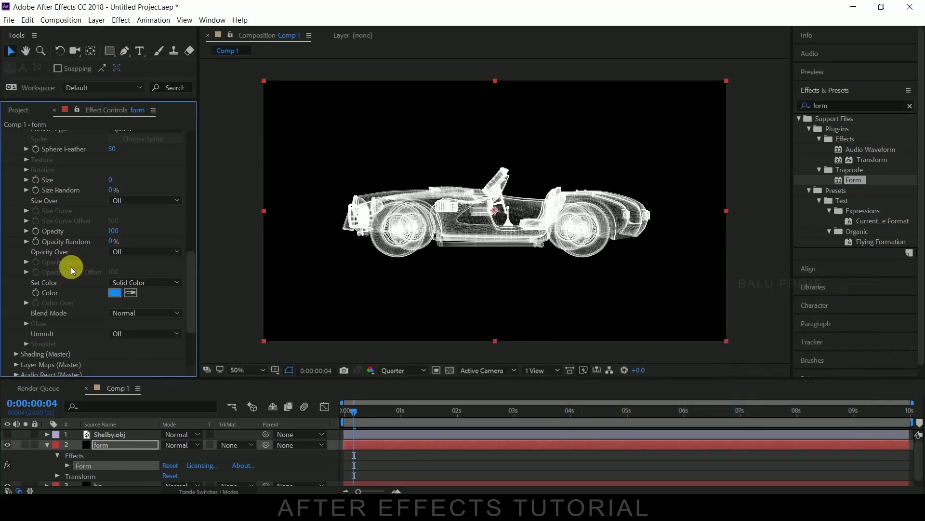
Keyframe Form's Y Rotation to spin from 0° to 359° at the last frame
{"action": "scroll", "coordinate": [71, 267], "scroll_direction": "up", "scroll_amount": 5}
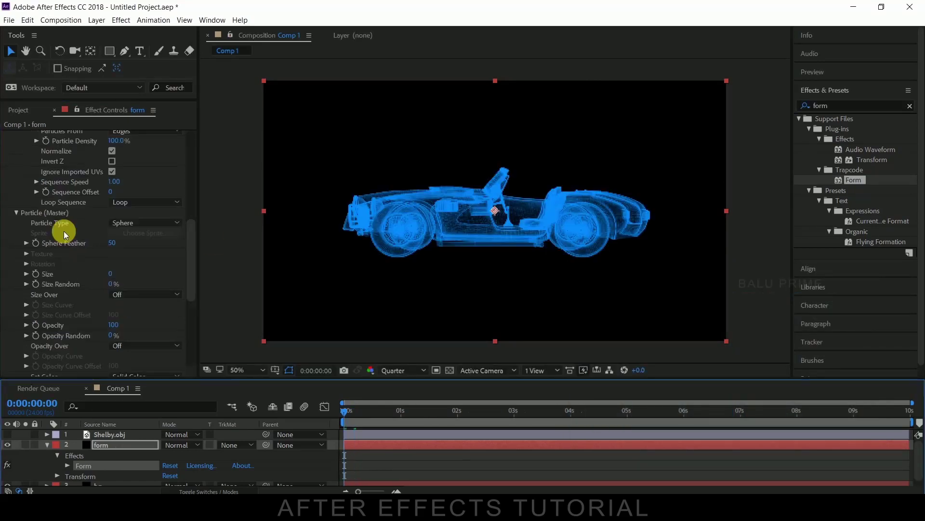
{"action": "scroll", "coordinate": [68, 243], "scroll_direction": "up", "scroll_amount": 4}
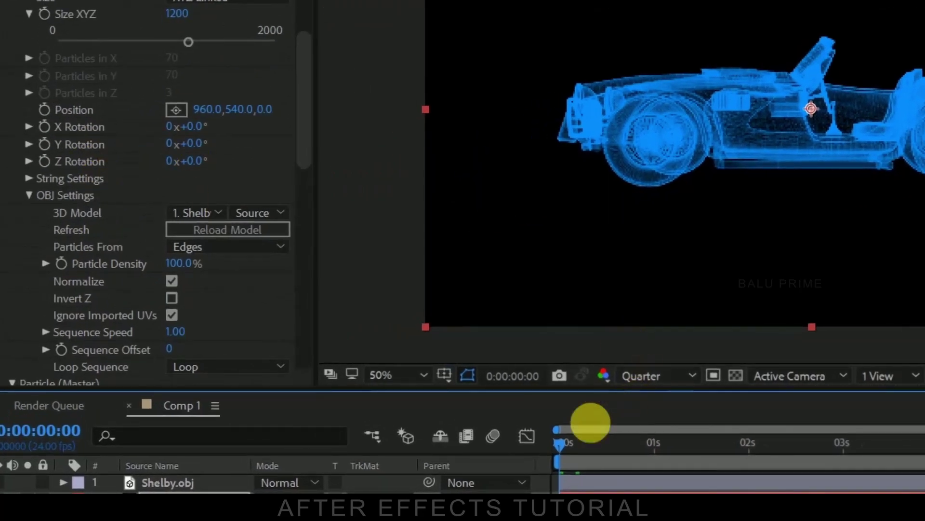
{"action": "left_click_drag", "start_coordinate": [562, 439], "coordinate": [461, 452]}
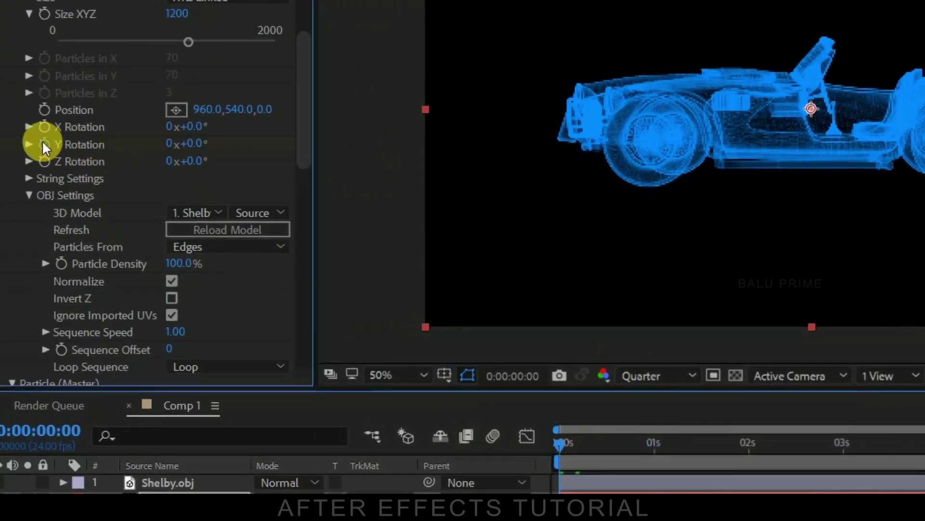
{"action": "left_click", "coordinate": [562, 440]}
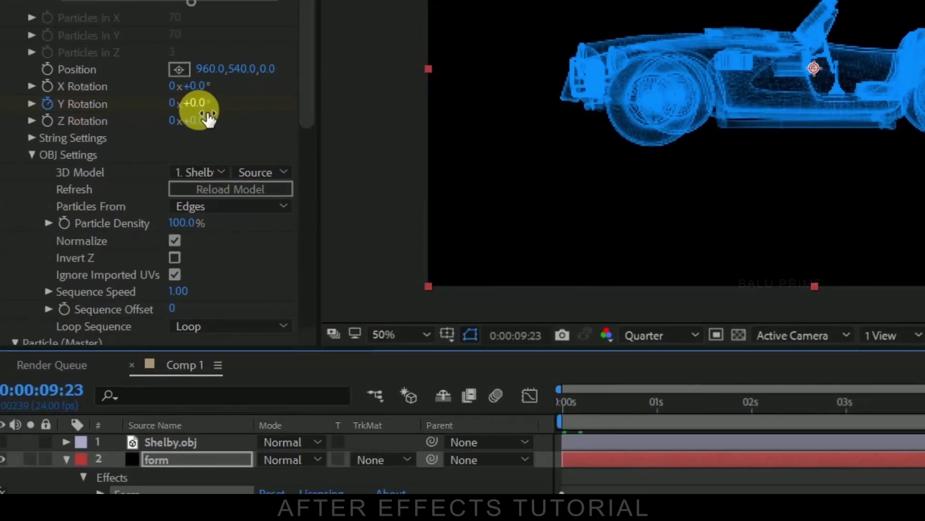
{"action": "left_click", "coordinate": [195, 103]}
{"action": "type", "text": "35"}
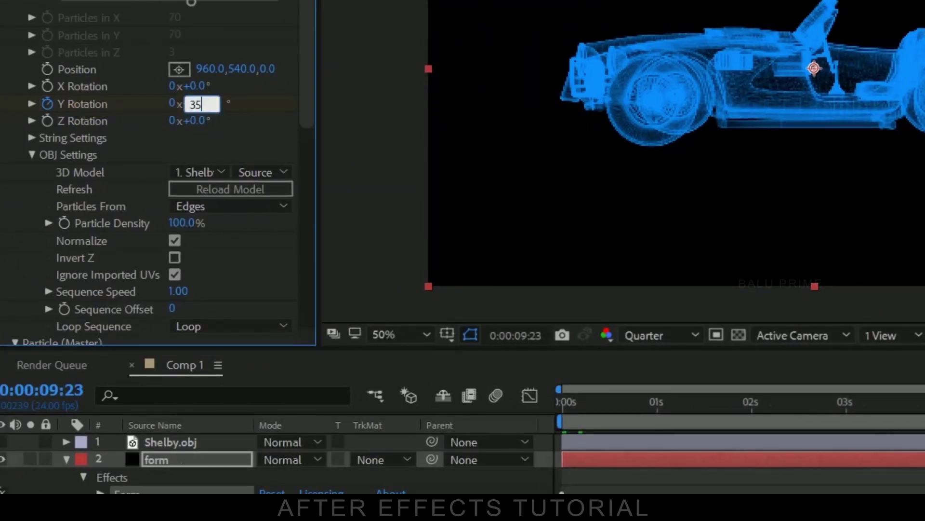
{"action": "type", "text": "9"}
{"action": "key", "text": "Return"}
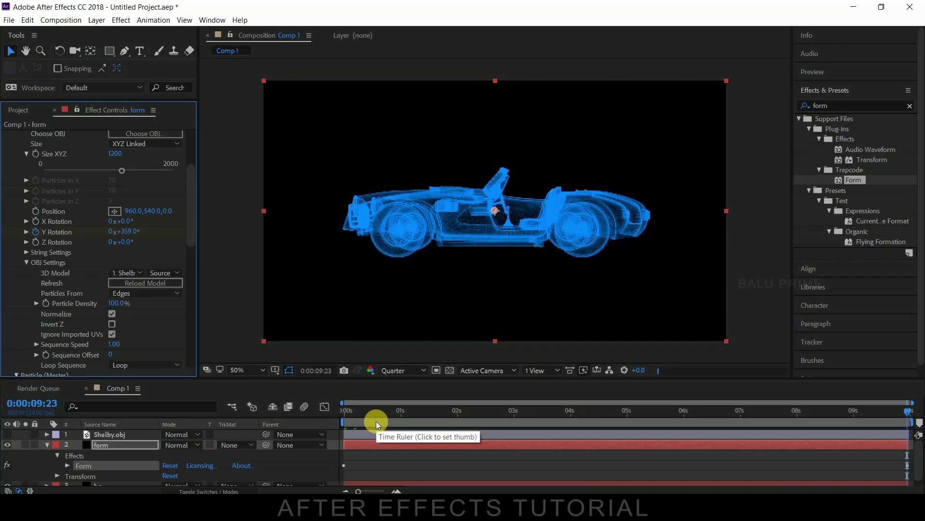
Tilt the car with a 15° X Rotation at the start and collapse the Form settings
{"action": "key", "text": "Home"}
{"action": "left_click", "coordinate": [124, 221]}
{"action": "type", "text": "15"}
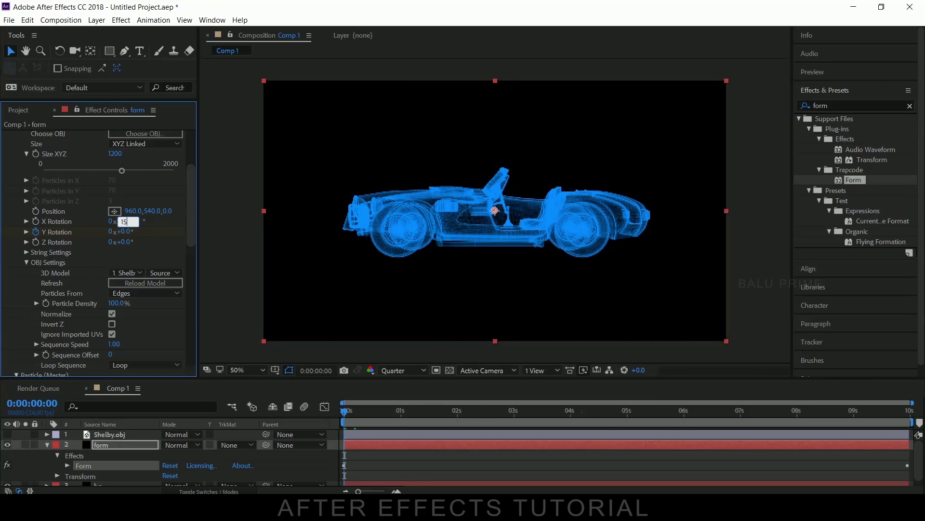
{"action": "key", "text": "Return"}
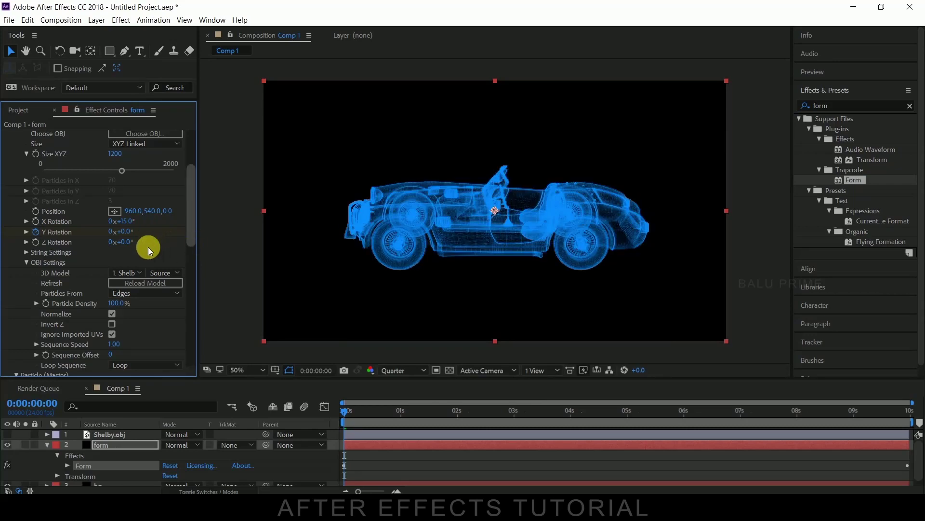
{"action": "scroll", "coordinate": [90, 232], "scroll_direction": "up", "scroll_amount": 4}
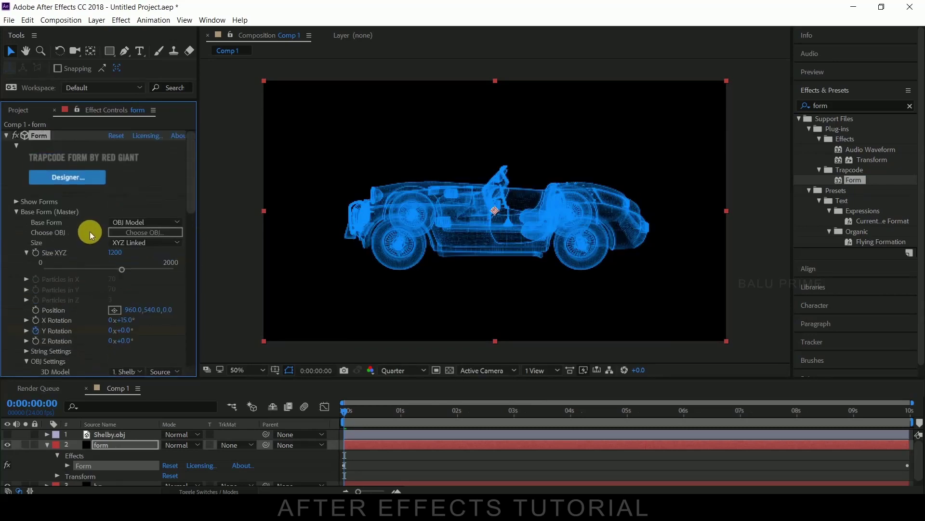
{"action": "left_click", "coordinate": [8, 137]}
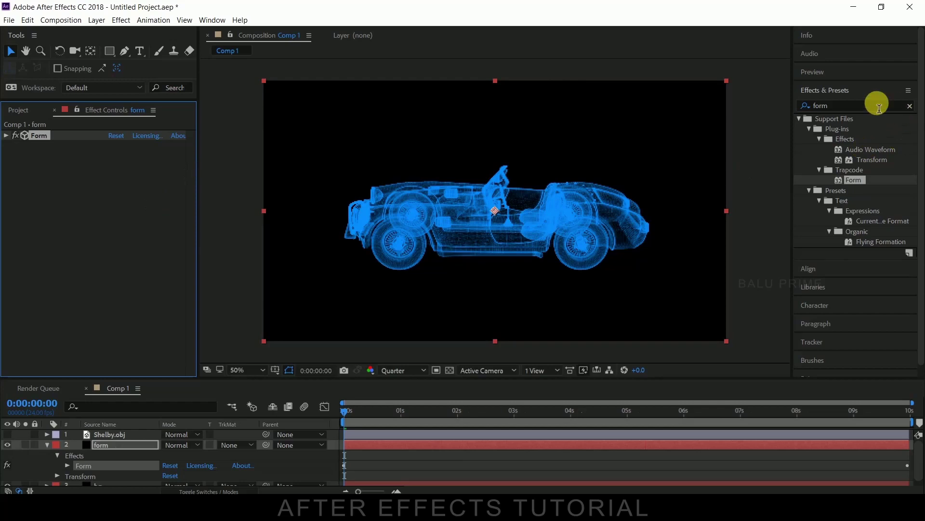
Find 'glow' in Effects & Presets, apply Deep Glow to the form layer, and set Radius to 100
{"action": "left_click", "coordinate": [858, 106]}
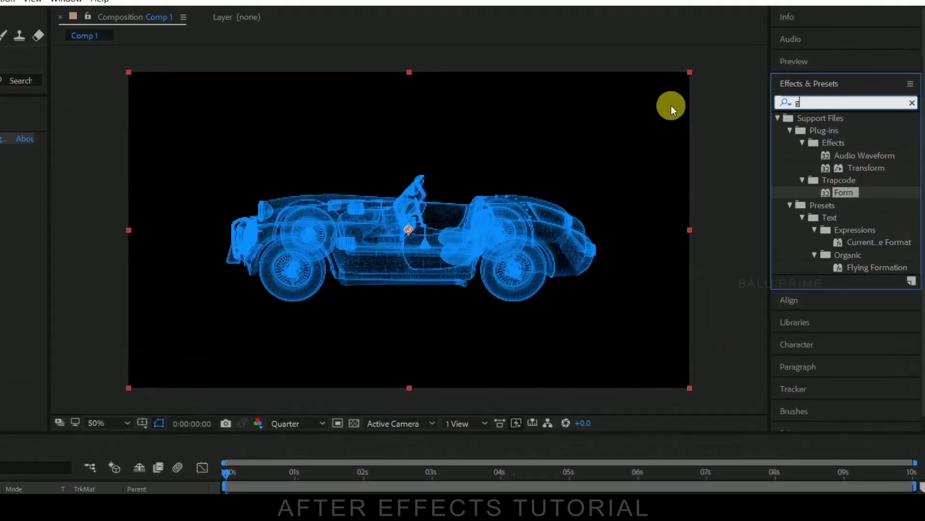
{"action": "type", "text": "glow"}
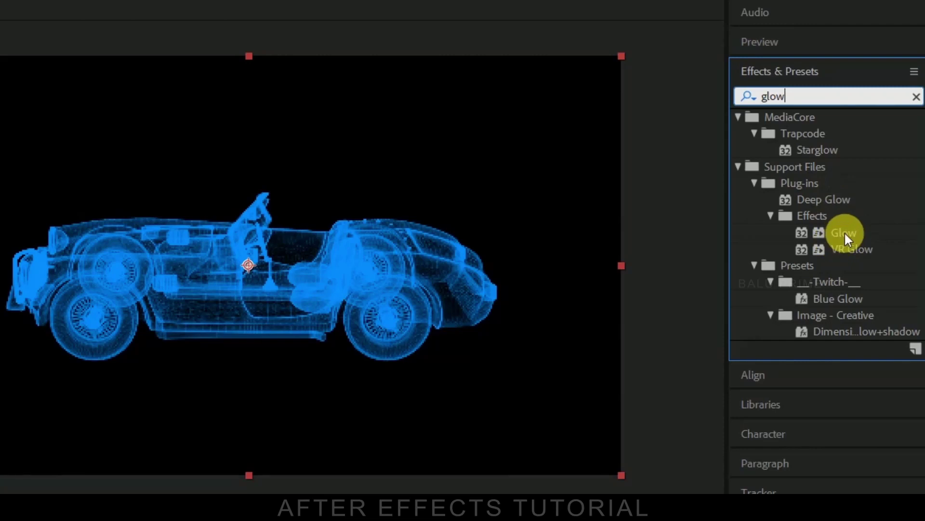
{"action": "left_click", "coordinate": [821, 199]}
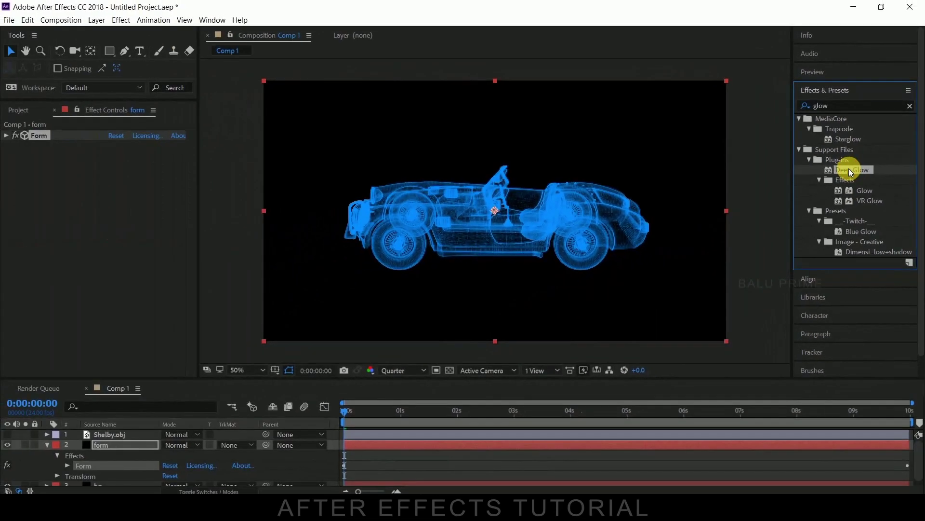
{"action": "left_click_drag", "start_coordinate": [848, 168], "coordinate": [121, 249]}
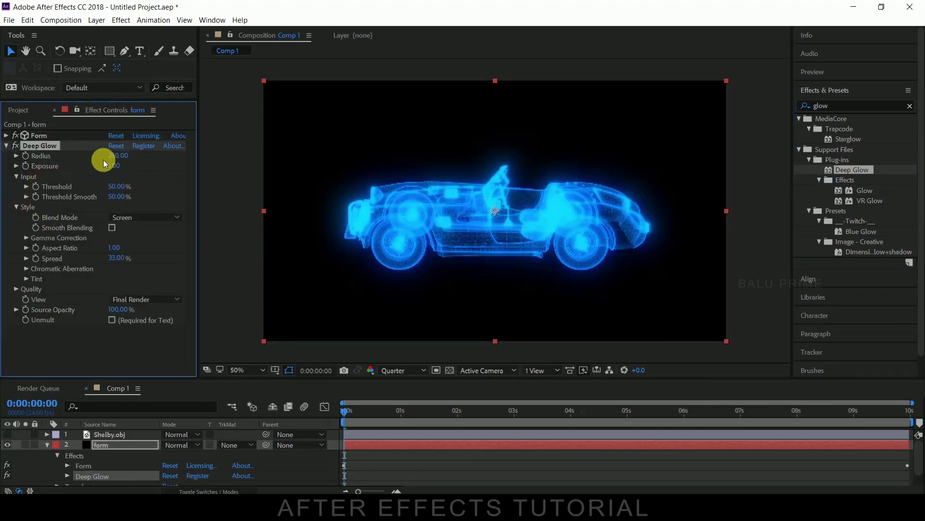
{"action": "left_click", "coordinate": [116, 155]}
{"action": "type", "text": "100"}
{"action": "key", "text": "Return"}
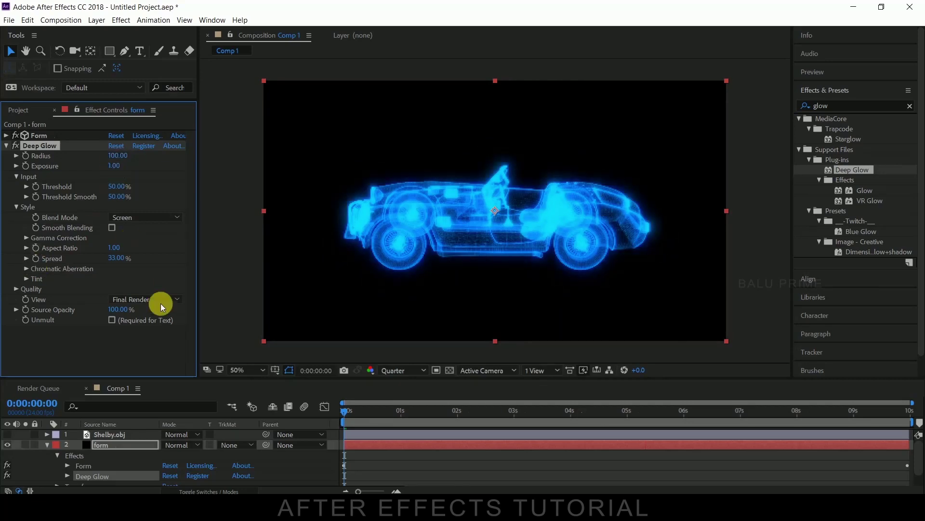
{"action": "left_click", "coordinate": [262, 327]}
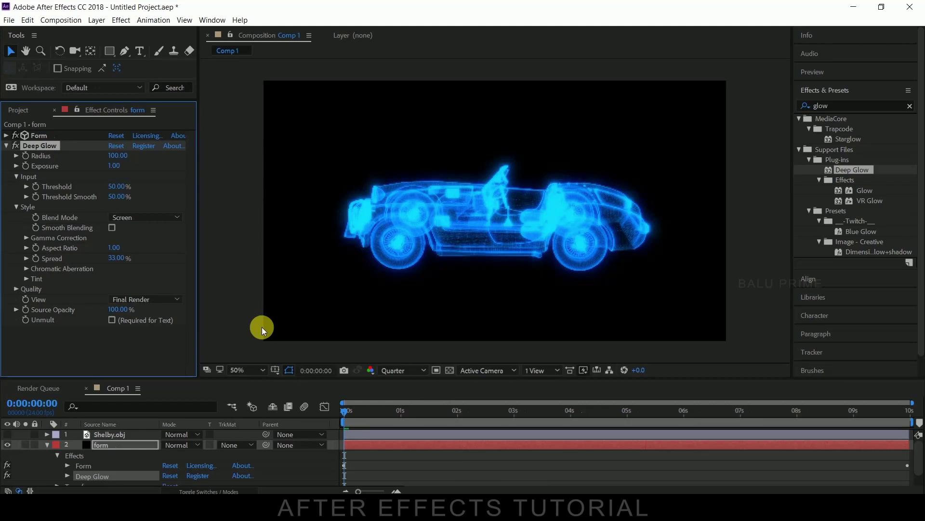
{"action": "key", "text": "space"}
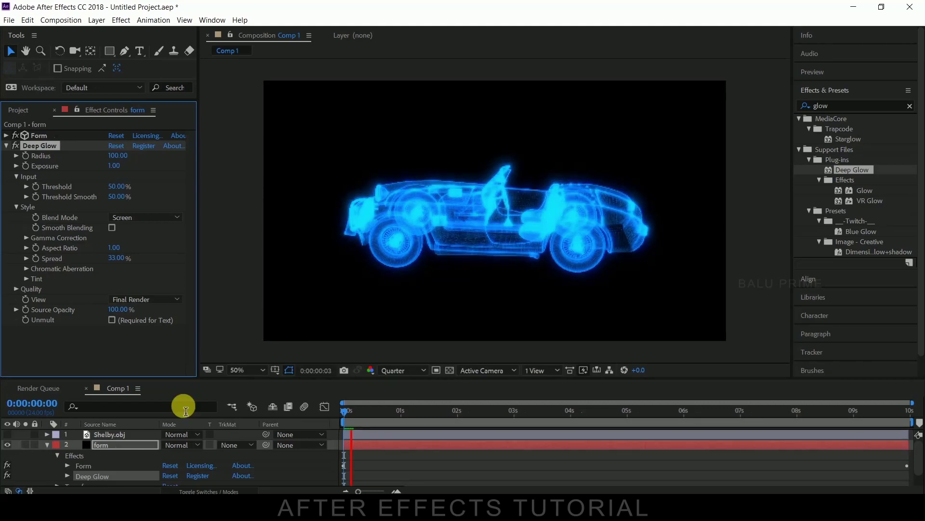
{"action": "key", "text": "space"}
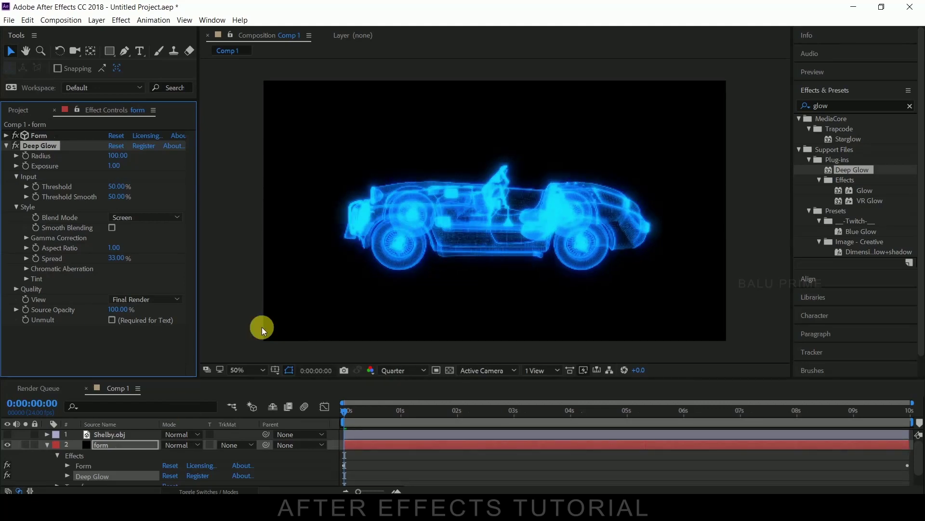